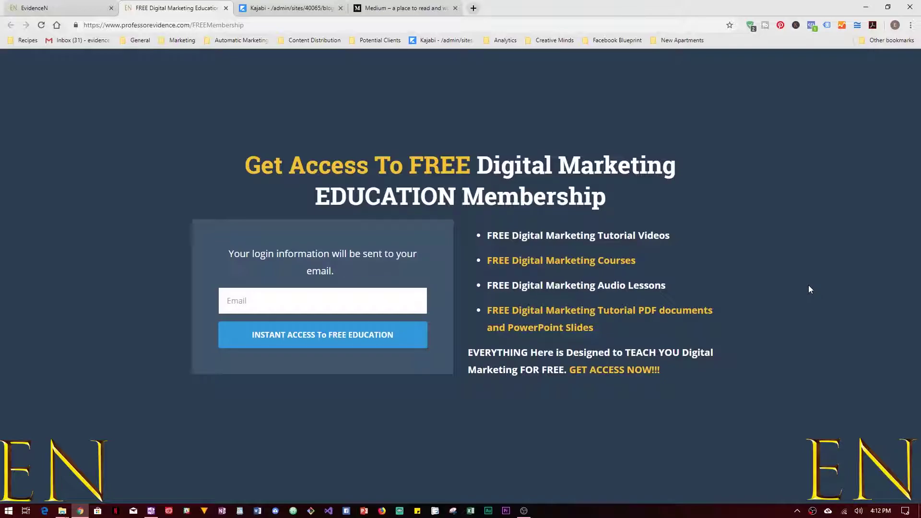
Switch to the Medium home page and open the account menu under your avatar.
left_click(415, 6)
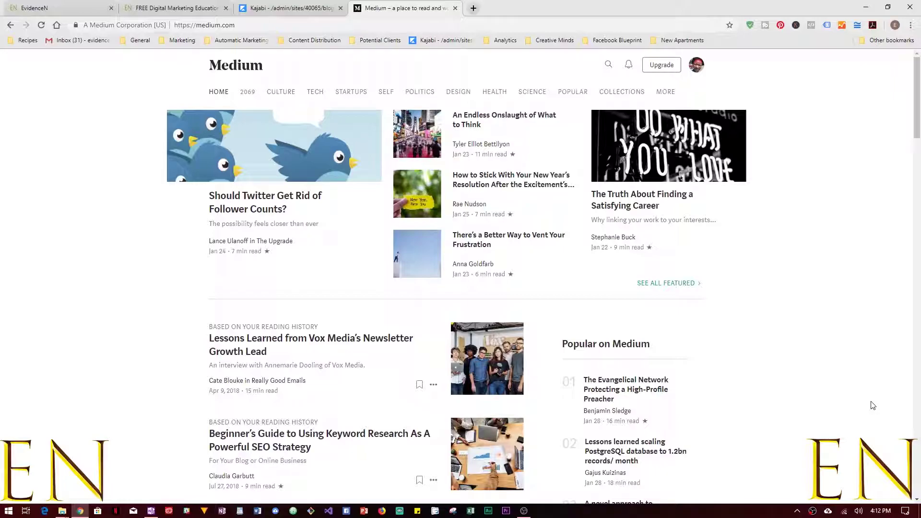
left_click(698, 71)
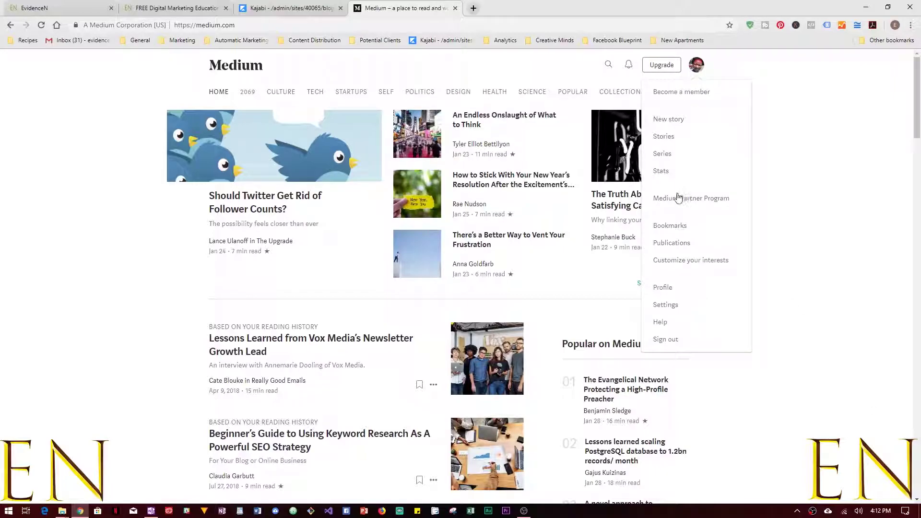
Go to your Publications list and begin a new publication.
left_click(673, 243)
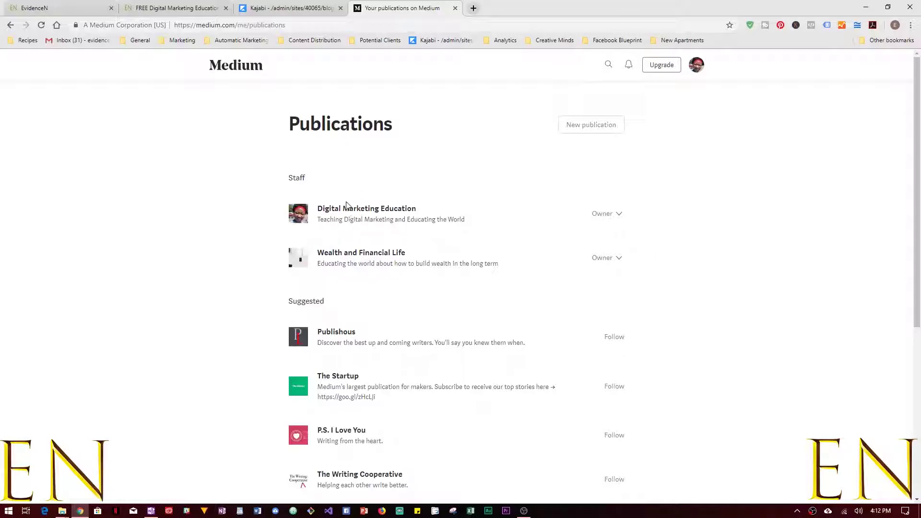
scroll(867, 367, "down", 1)
scroll(868, 367, "down", 3)
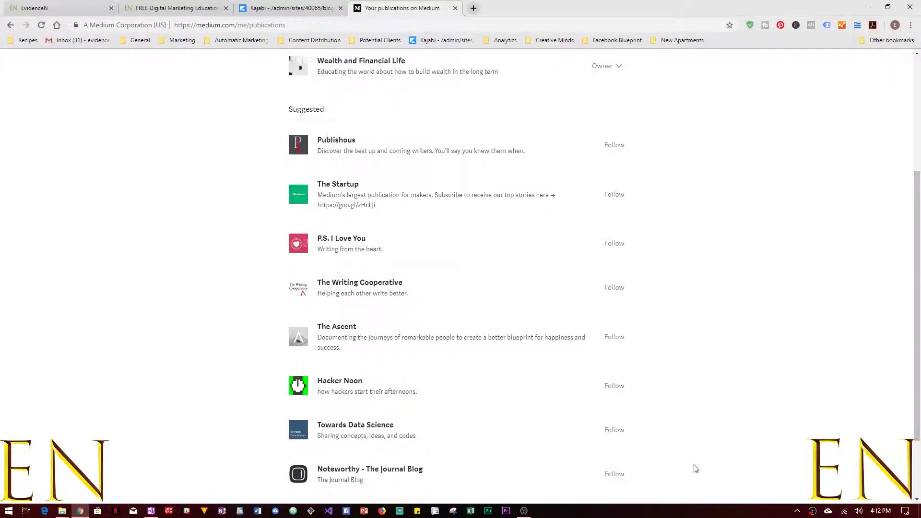
scroll(693, 467, "up", 4)
left_click(593, 128)
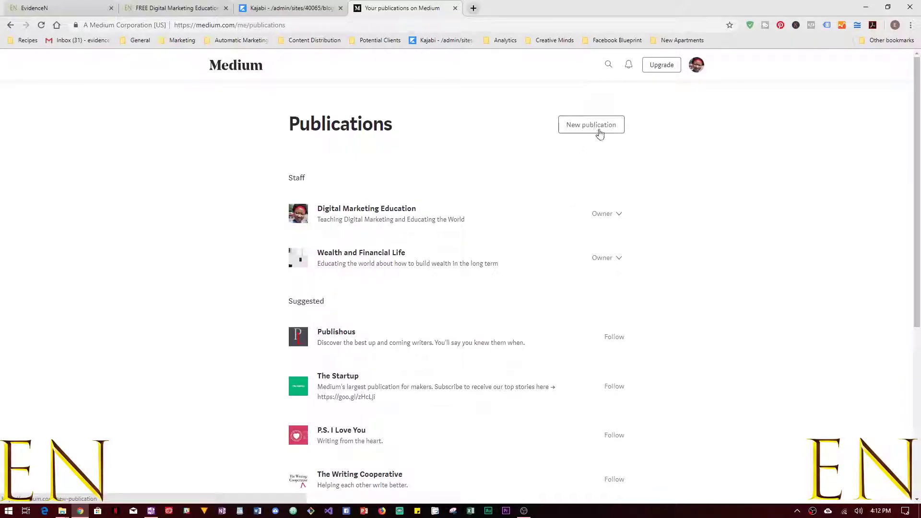
Name the new publication 'Wealth and Financial Mindset'.
left_click(484, 160)
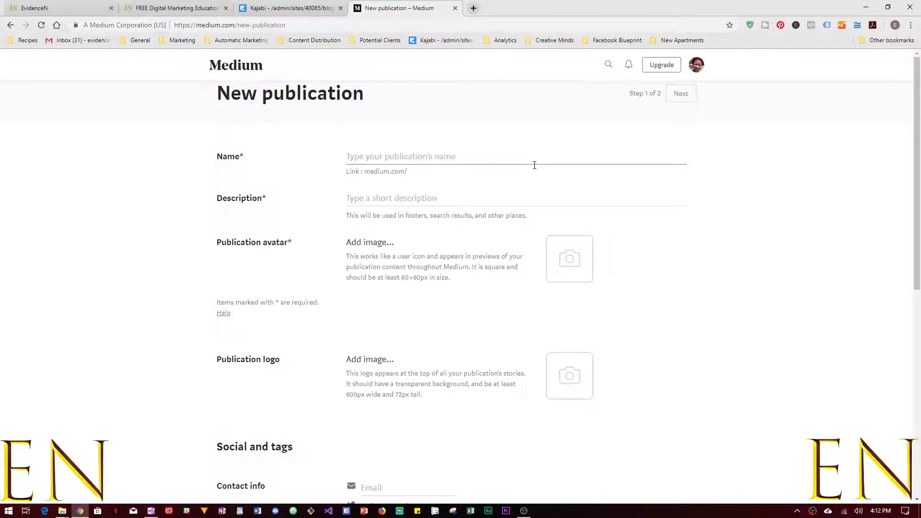
type("W")
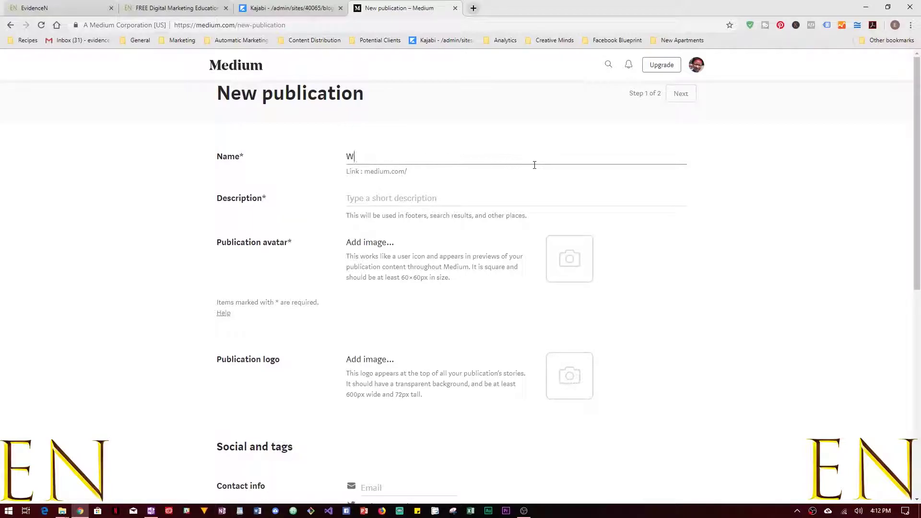
type("ealth In")
key("BackSpace")
key("BackSpace")
key("BackSpace")
type("Mindset")
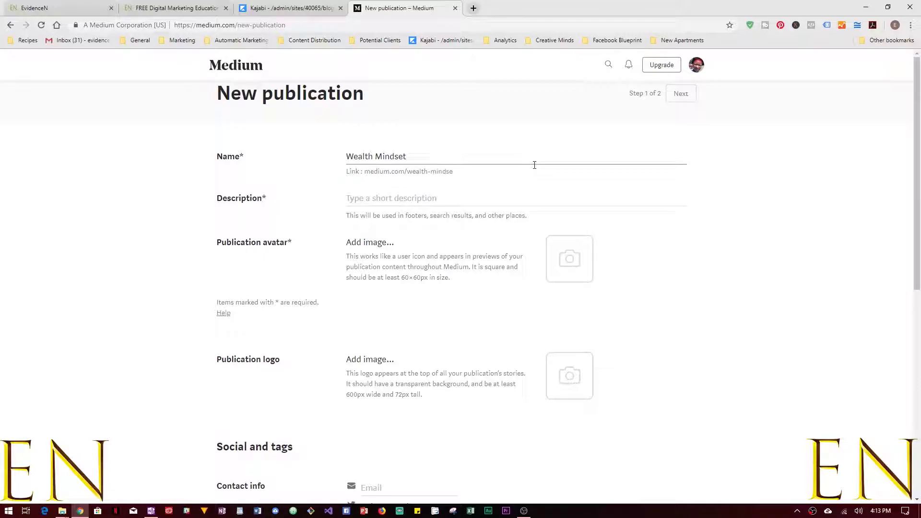
left_click(376, 153)
type("and Fia")
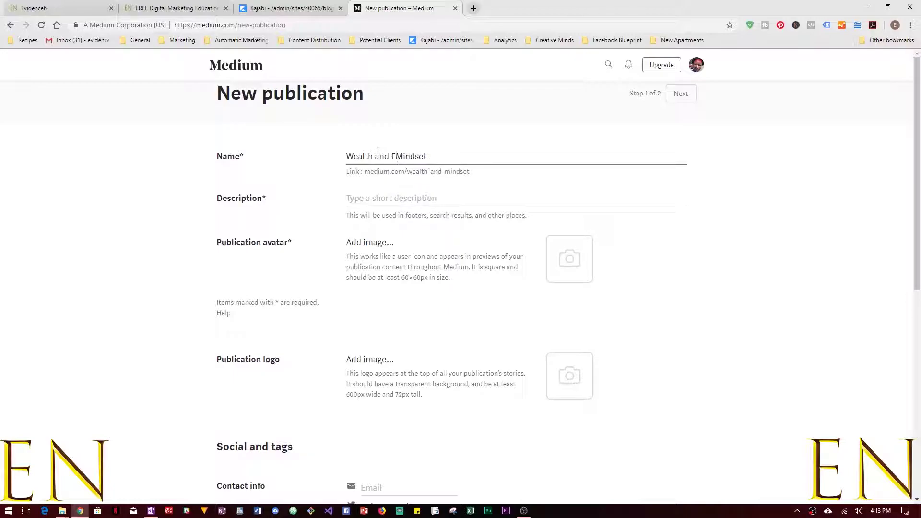
key("BackSpace")
type("nancial")
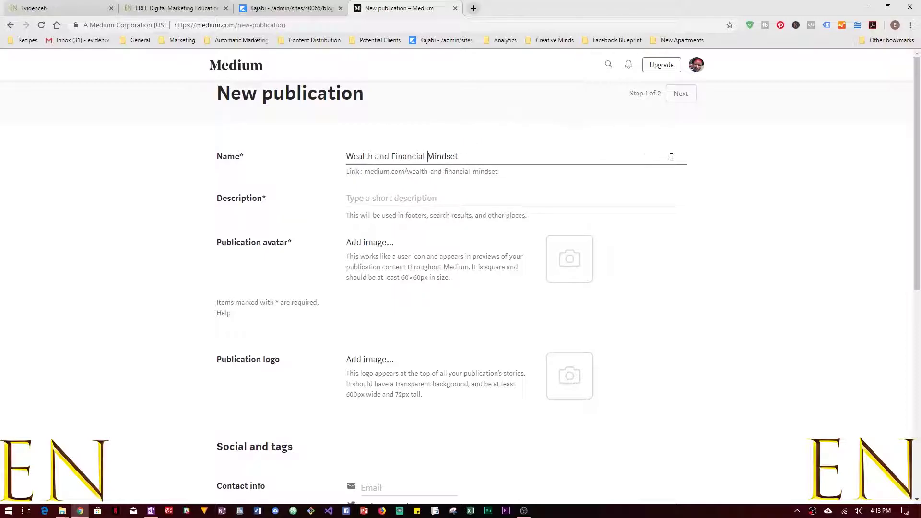
Enter the description 'educating the world about long term wealth'.
left_click(528, 199)
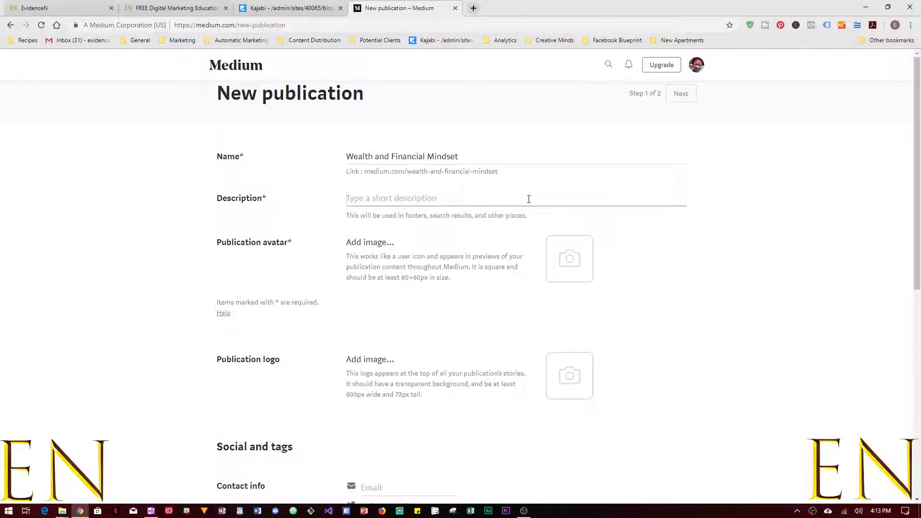
type("educating th")
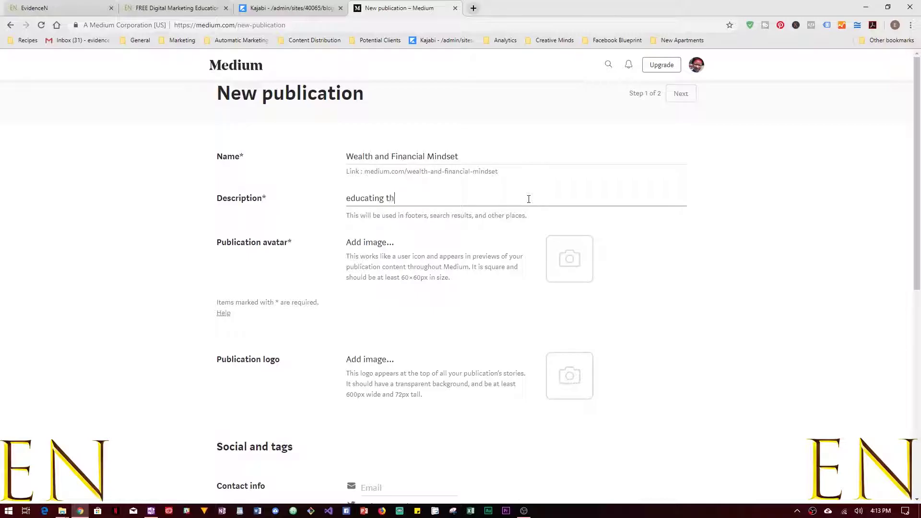
type("e world about long term wealth")
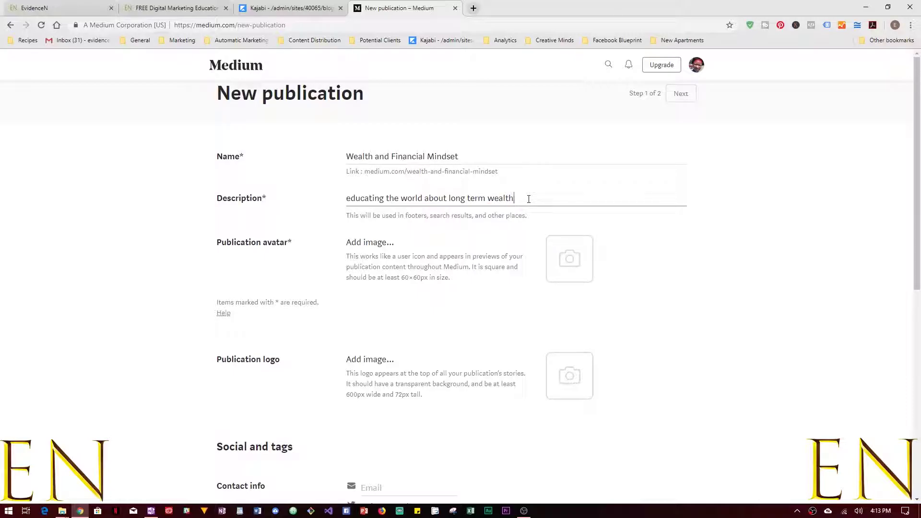
Upload the analysis-computer-device laptop chart photo as the publication avatar.
left_click(569, 259)
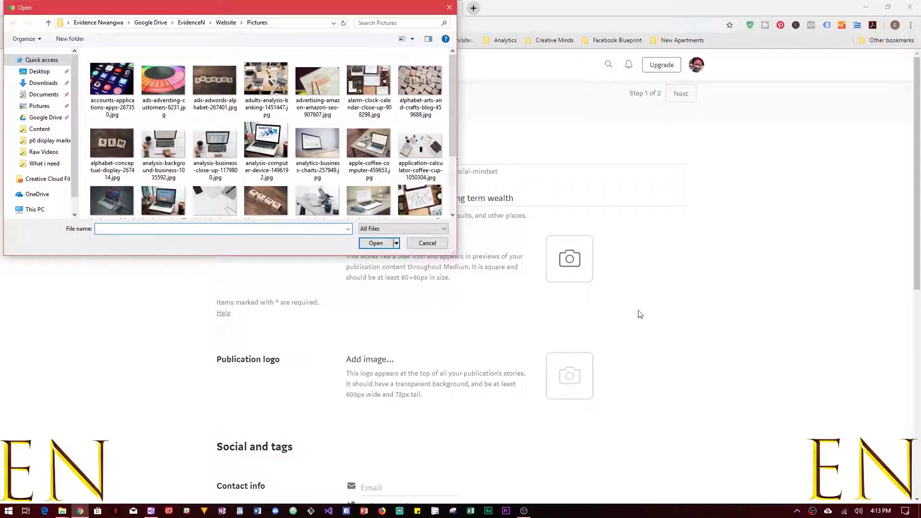
double_click(259, 137)
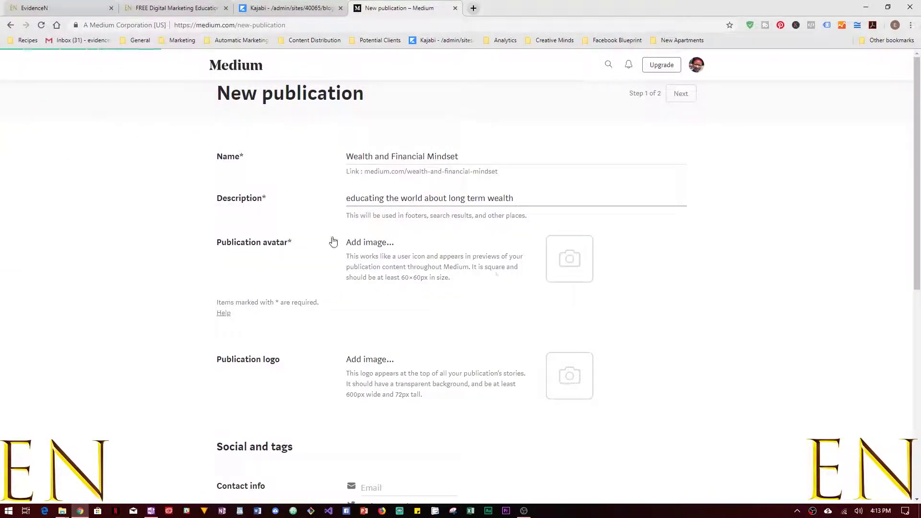
scroll(492, 279, "down", 2)
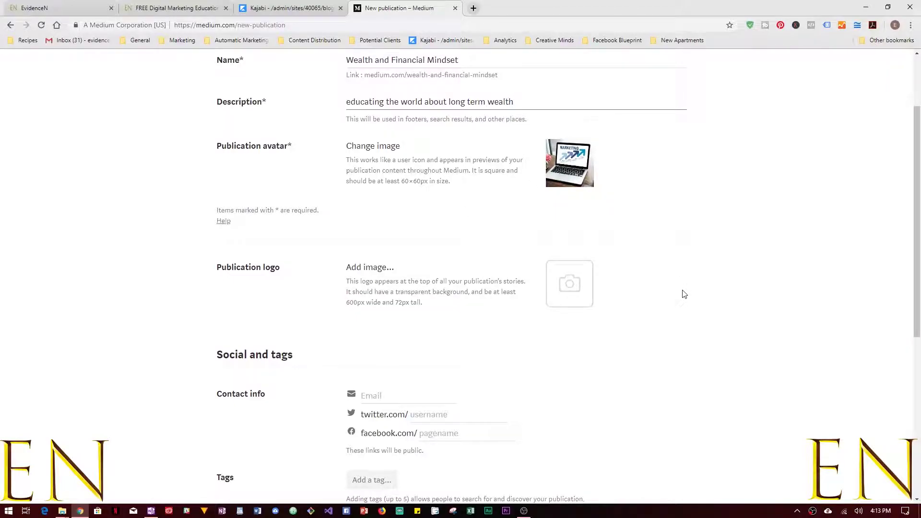
Upload an image from the Open dialog as the publication logo.
scroll(684, 294, "down", 3)
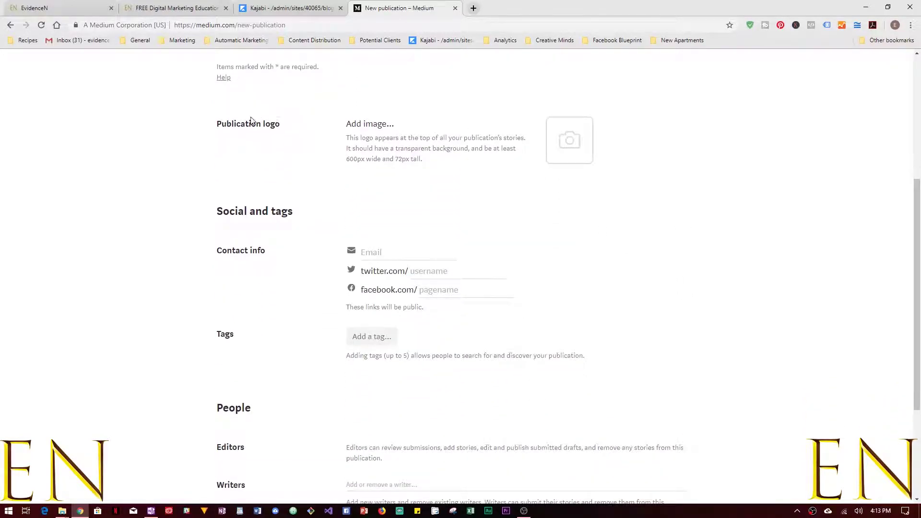
left_click(569, 140)
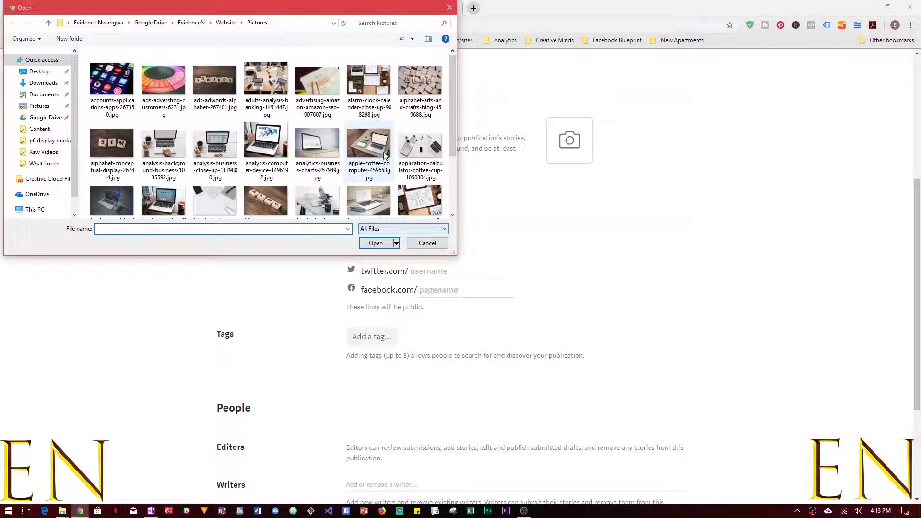
scroll(291, 100, "down", 3)
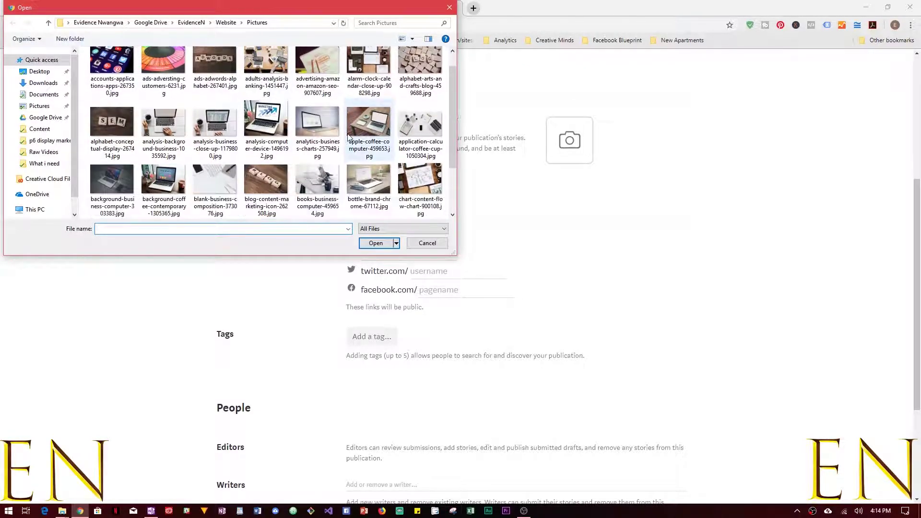
double_click(317, 173)
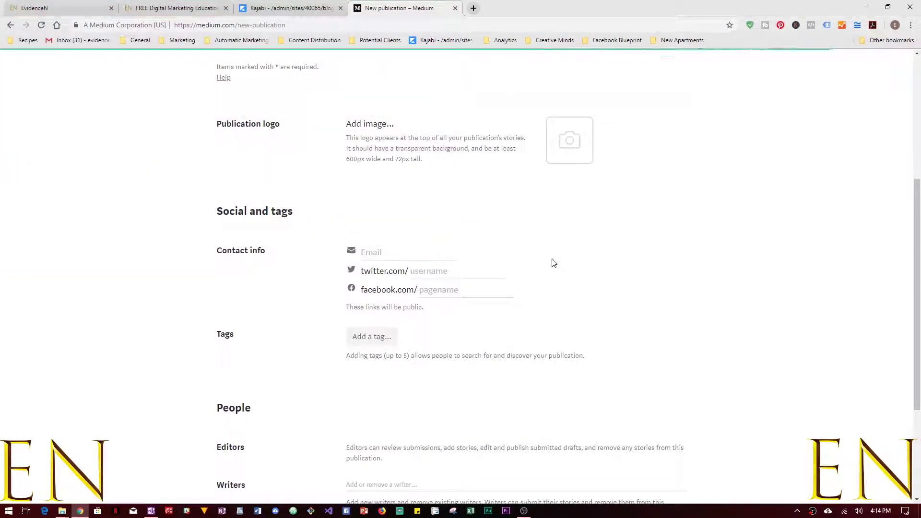
scroll(551, 261, "down", 1)
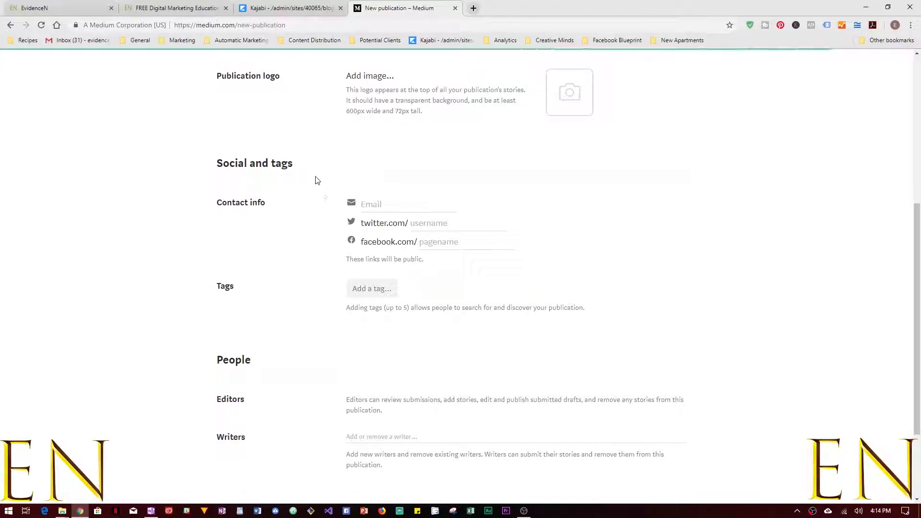
Fill in the publication's contact e-mail and Twitter handle.
left_click(396, 204)
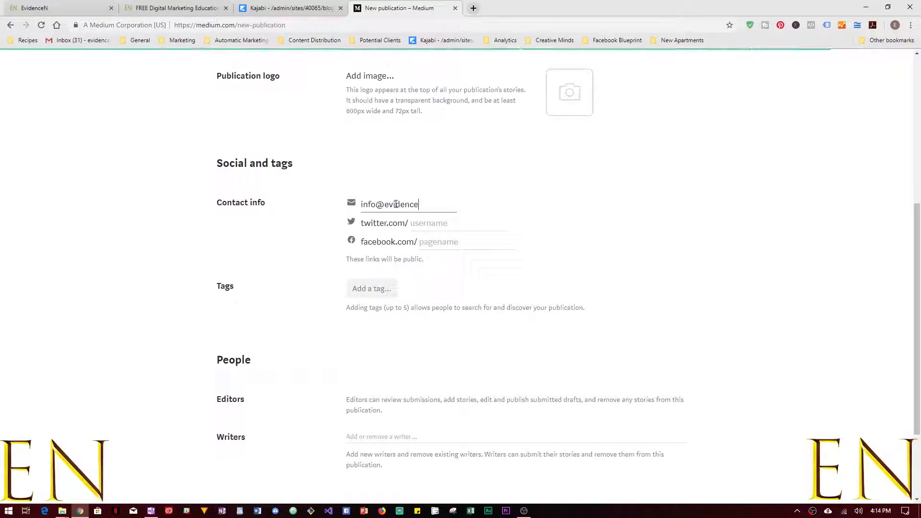
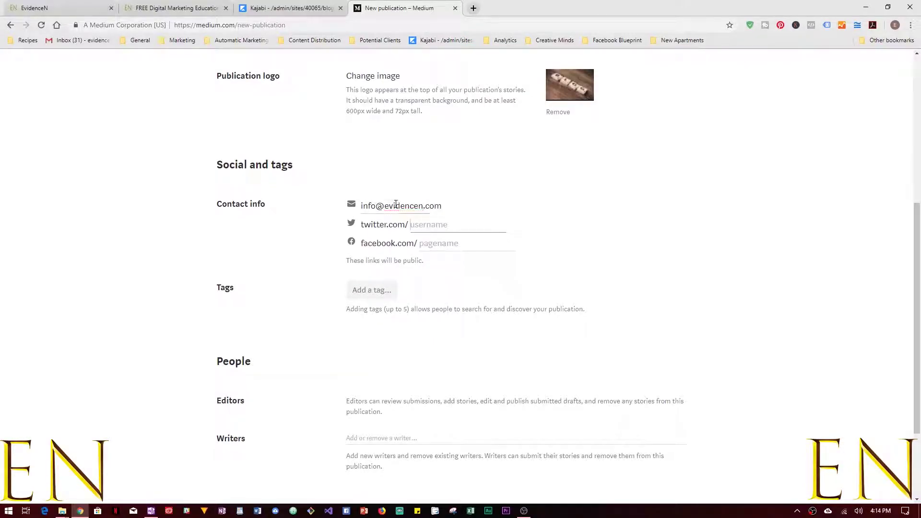
key("Tab")
key("Tab")
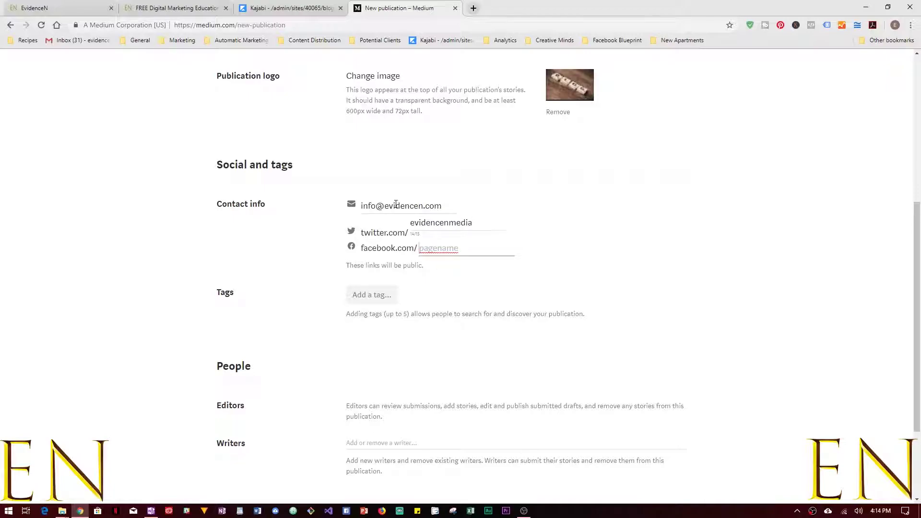
Add the tags Money Mindset and Long Term Wealth.
scroll(460, 278, "down", 3)
key("Tab")
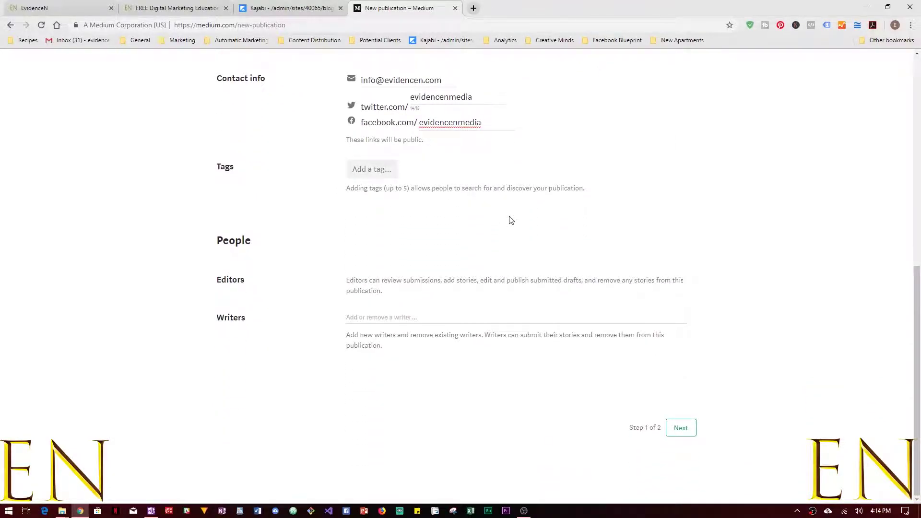
type("money mind")
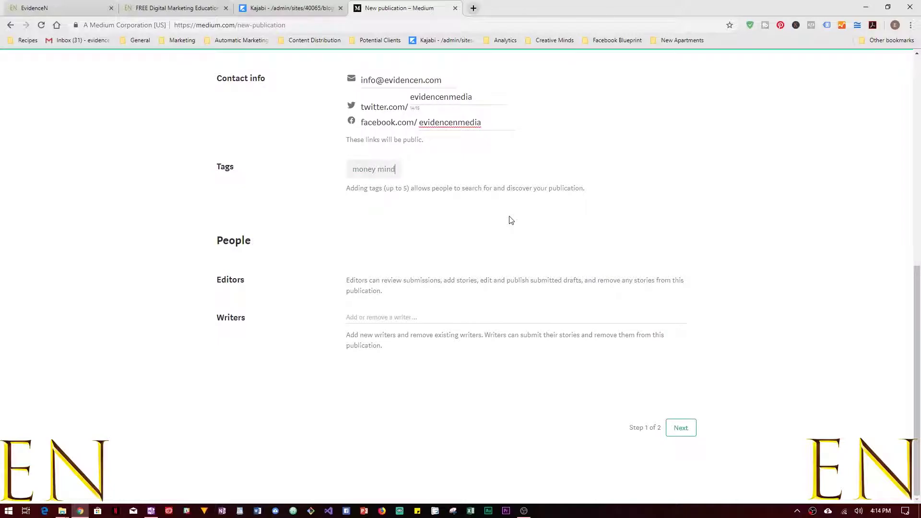
type("se")
key("Return")
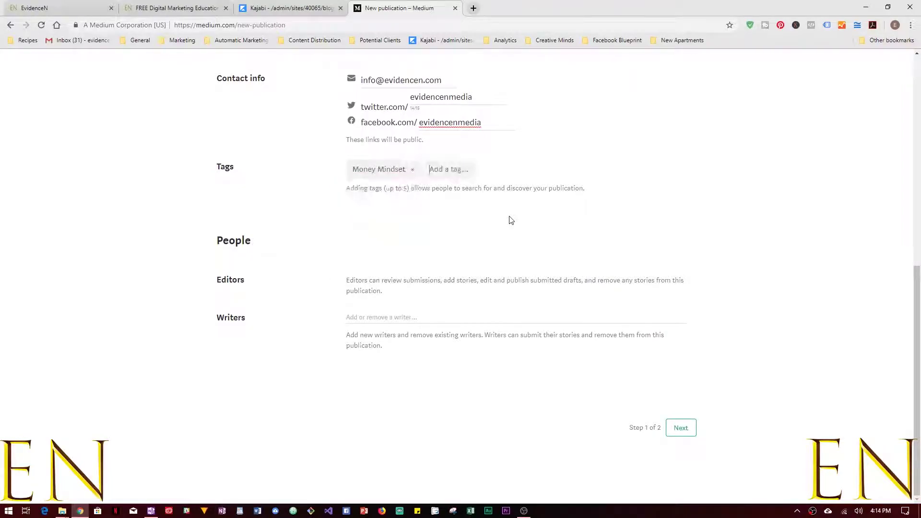
type("finan")
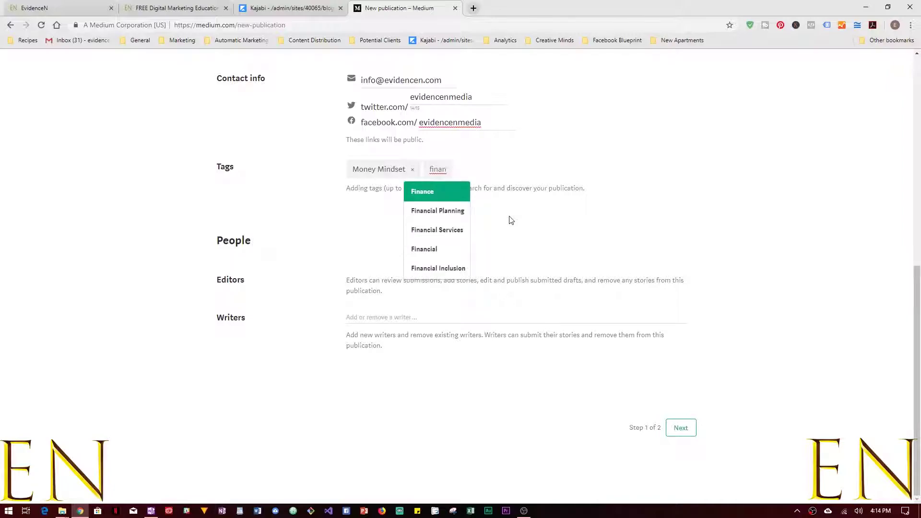
key("BackSpace")
key("BackSpace")
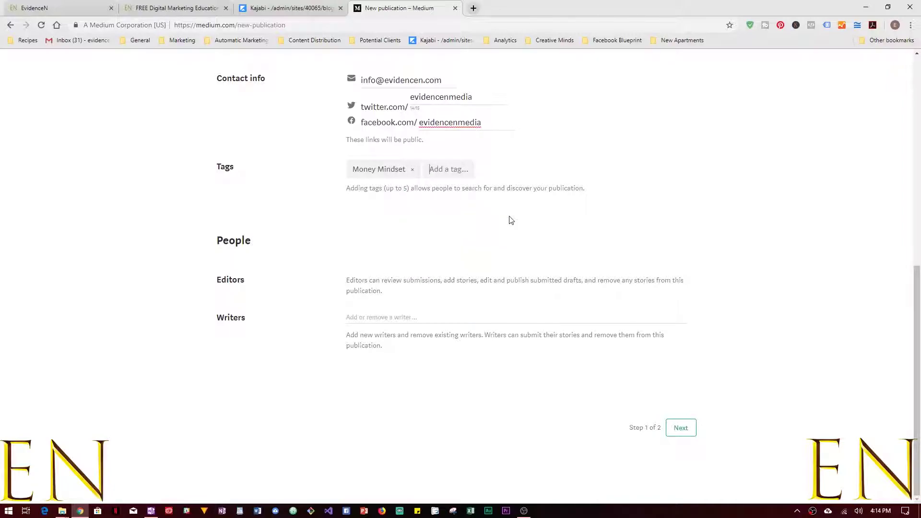
type("long")
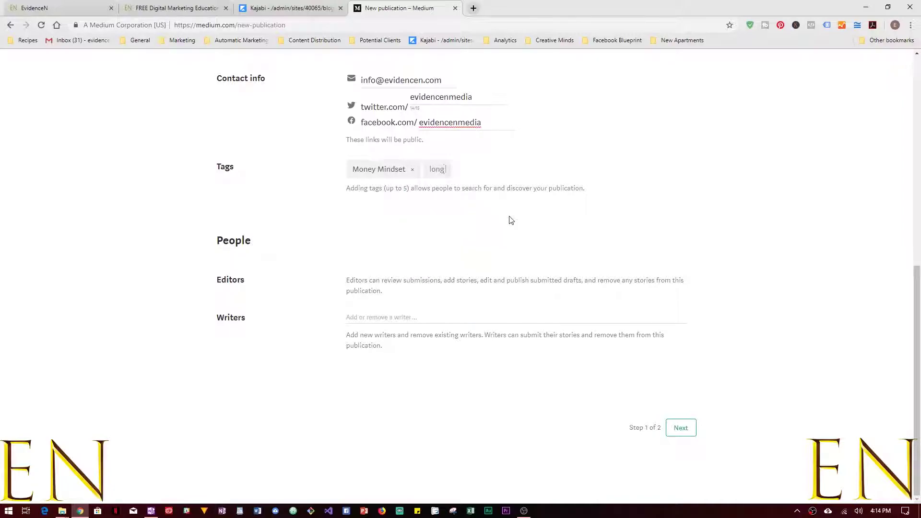
type(" term we")
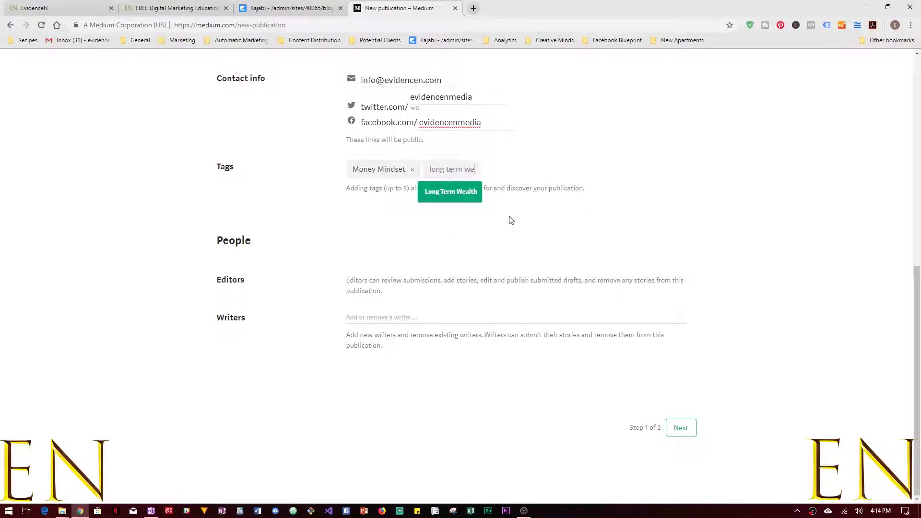
type("lal")
key("Return")
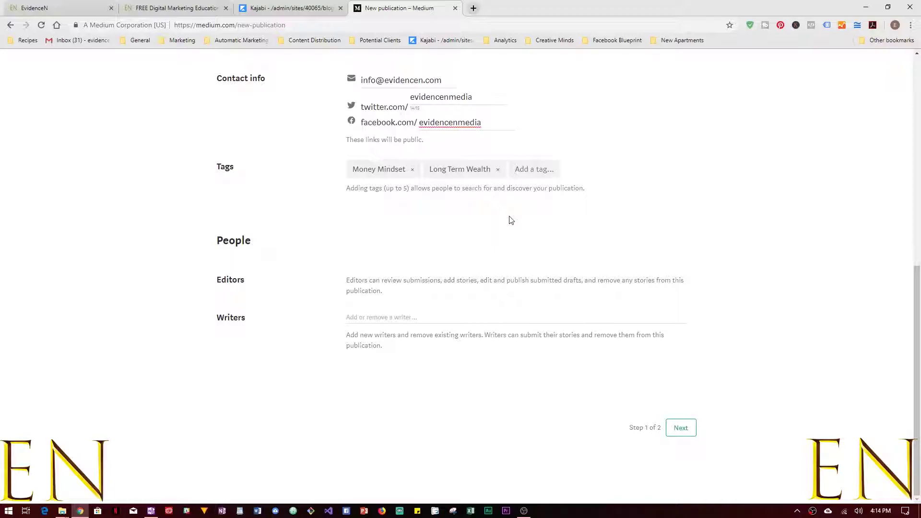
Add the tags Financial Literacy, Debt Free Lifestyle and Wealth Mindset.
type("fin")
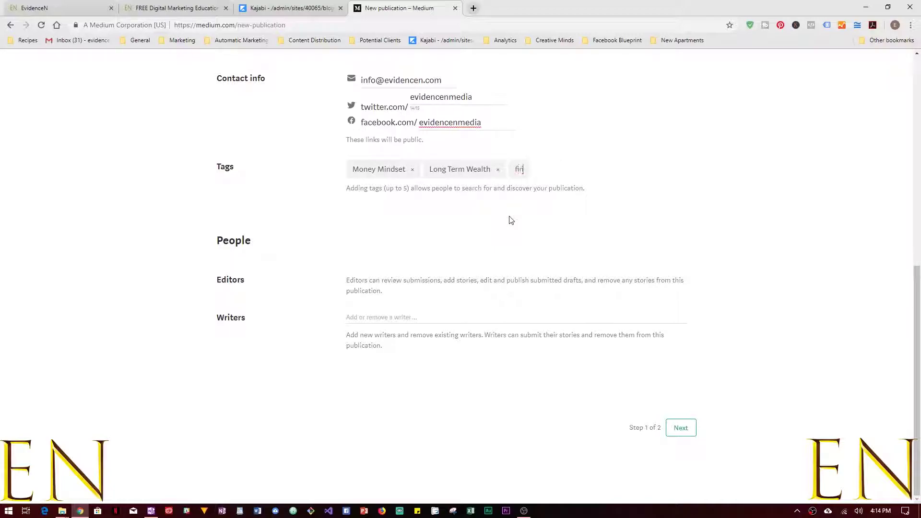
type("ancial liter")
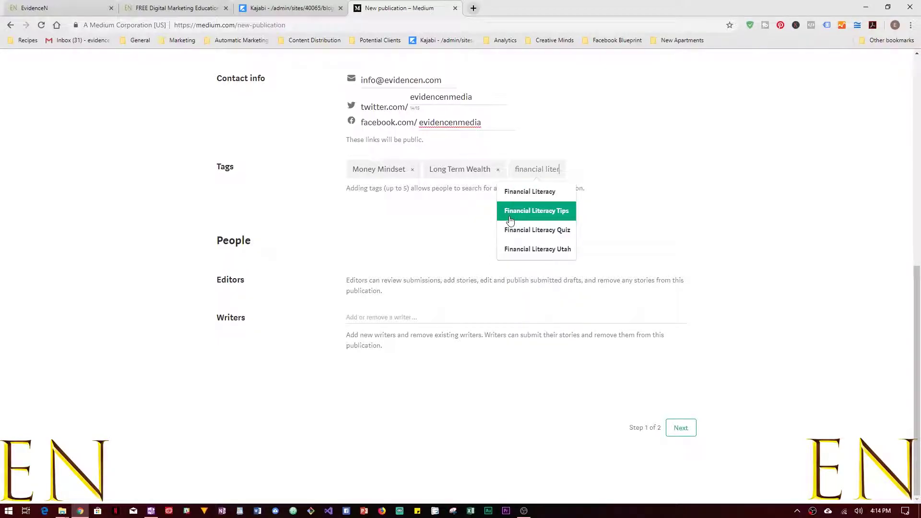
left_click(515, 191)
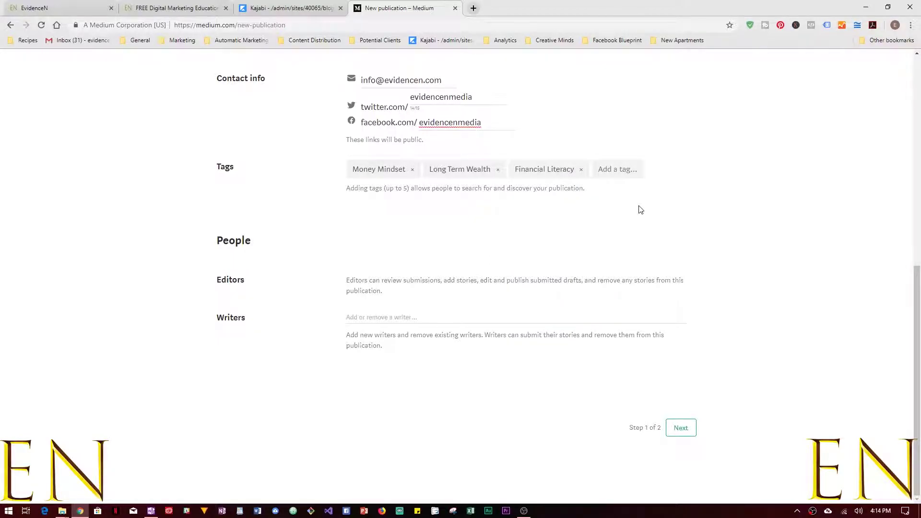
type("debt")
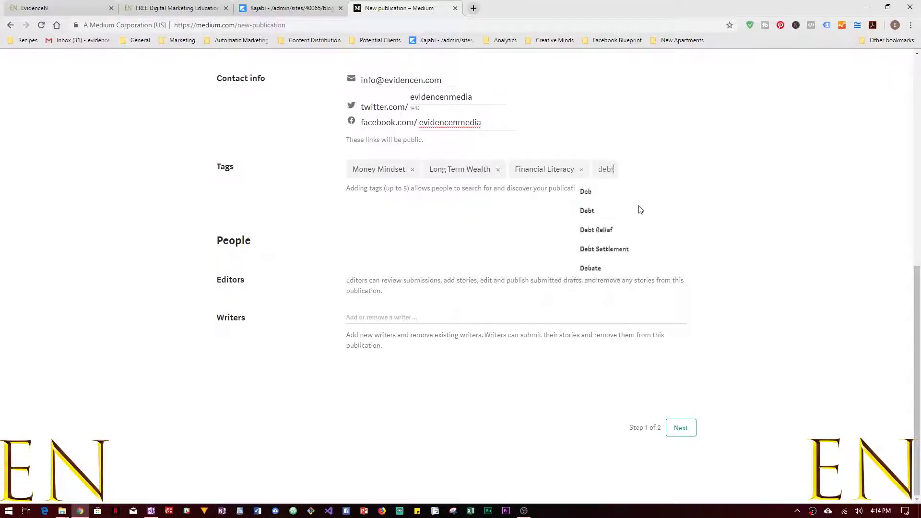
type(" rree")
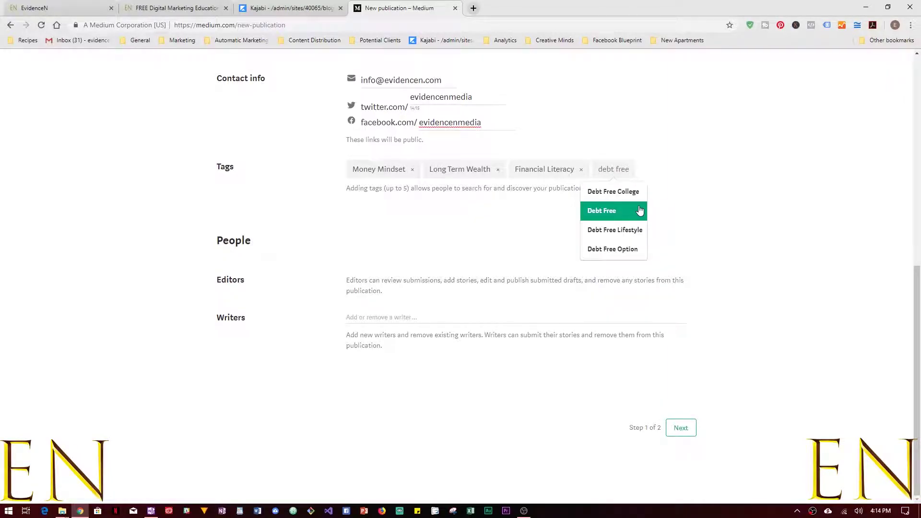
left_click(624, 229)
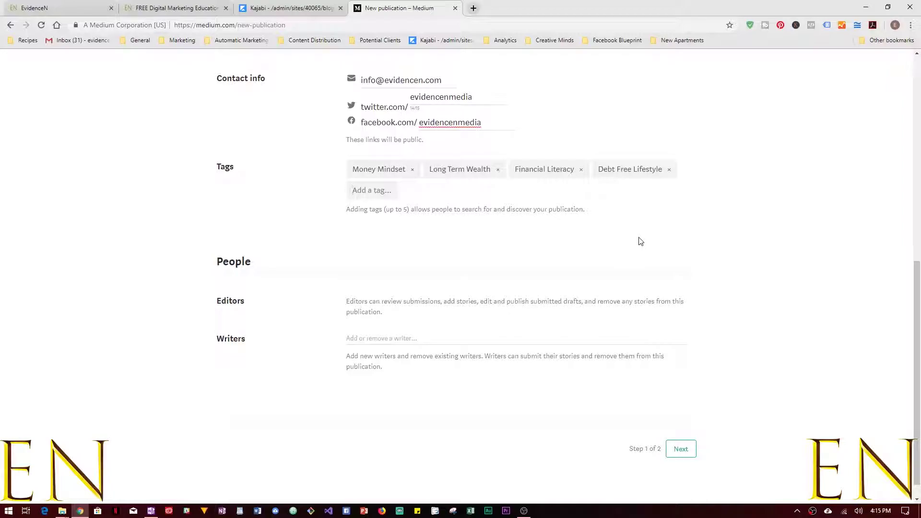
type("wealth")
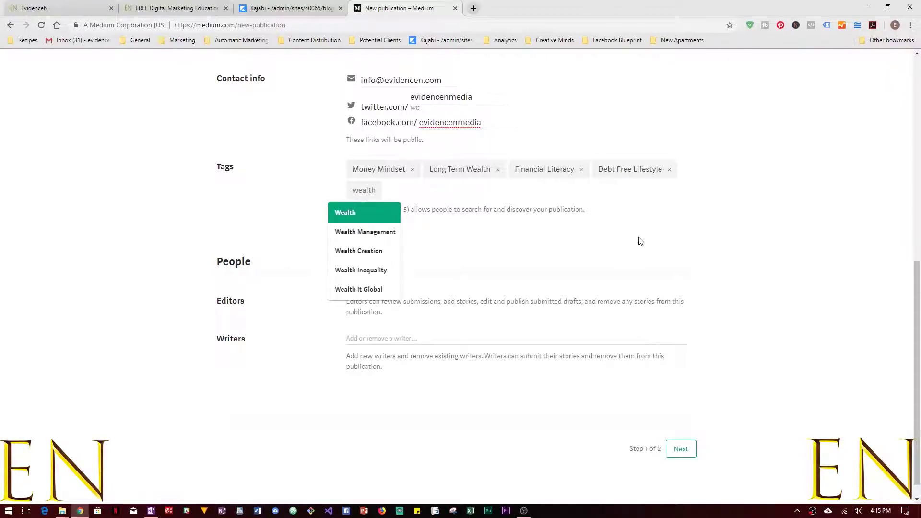
type("y")
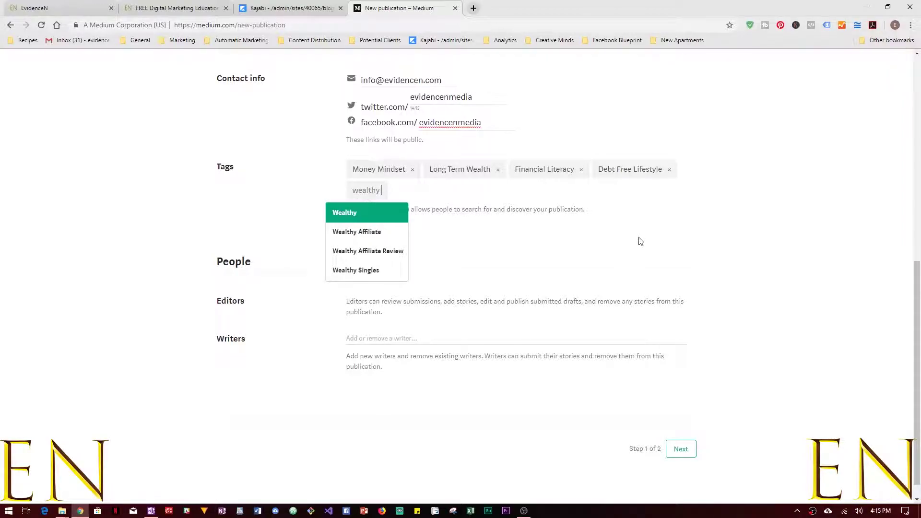
key("BackSpace")
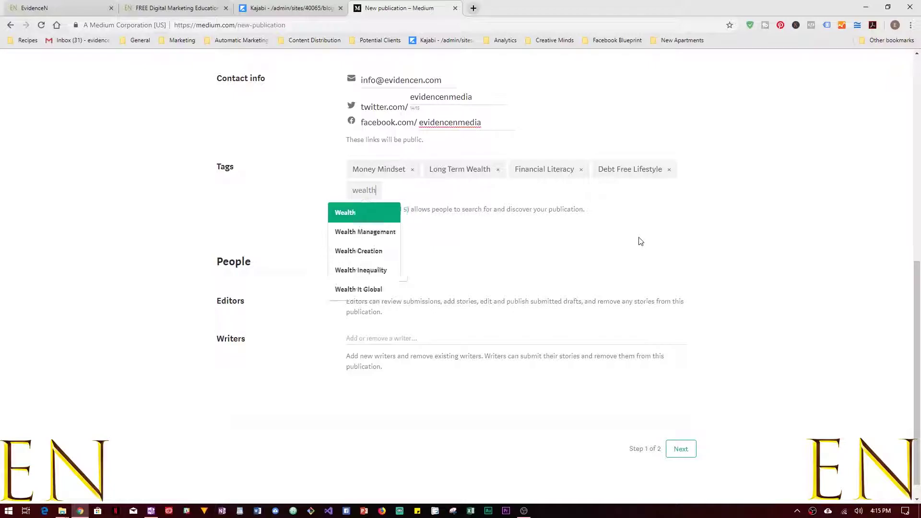
type("m")
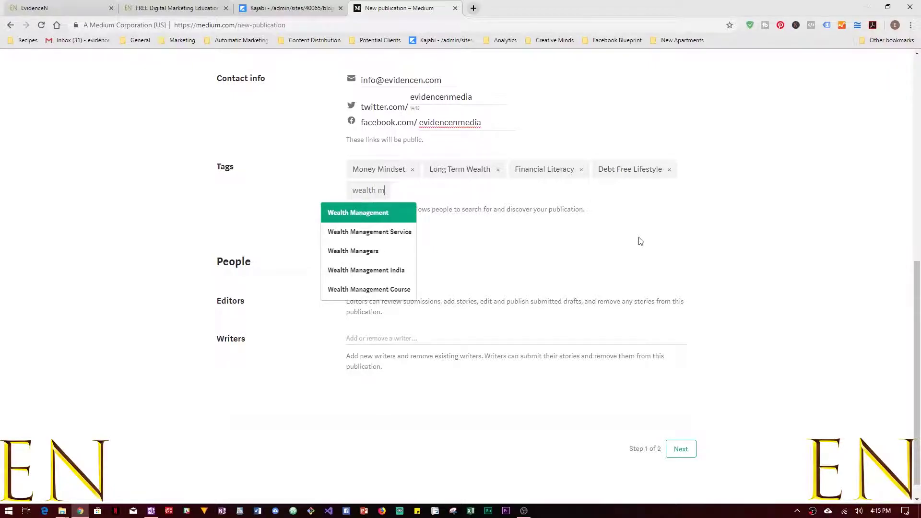
type("i")
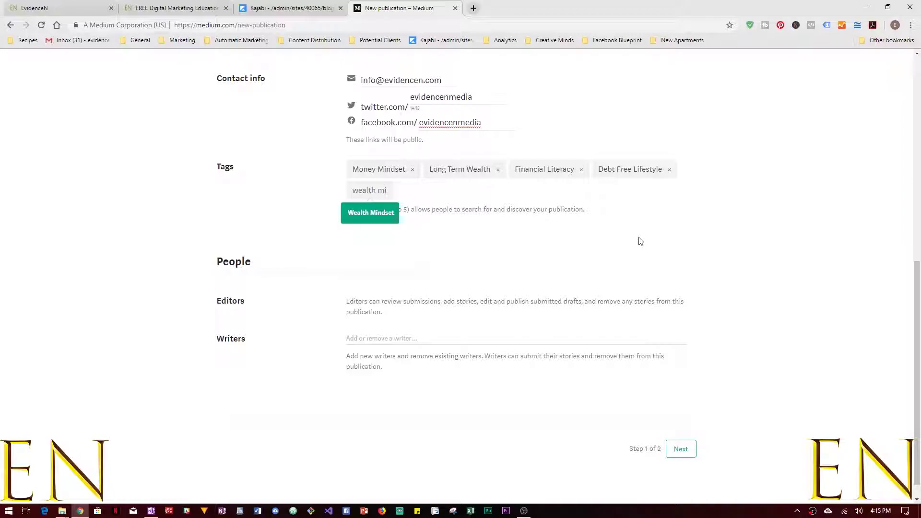
key("Return")
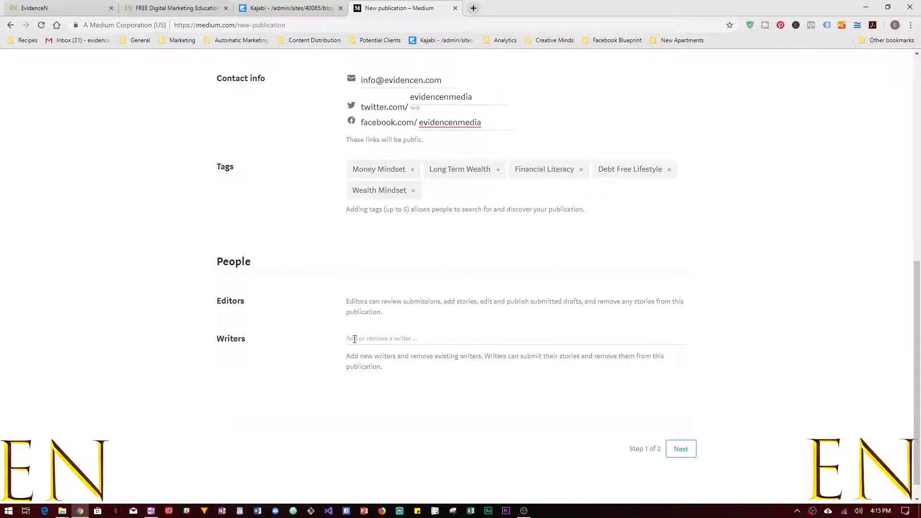
Continue to step 2 and add the tagline 'Educating the world about how to build long term wealth'.
left_click(680, 450)
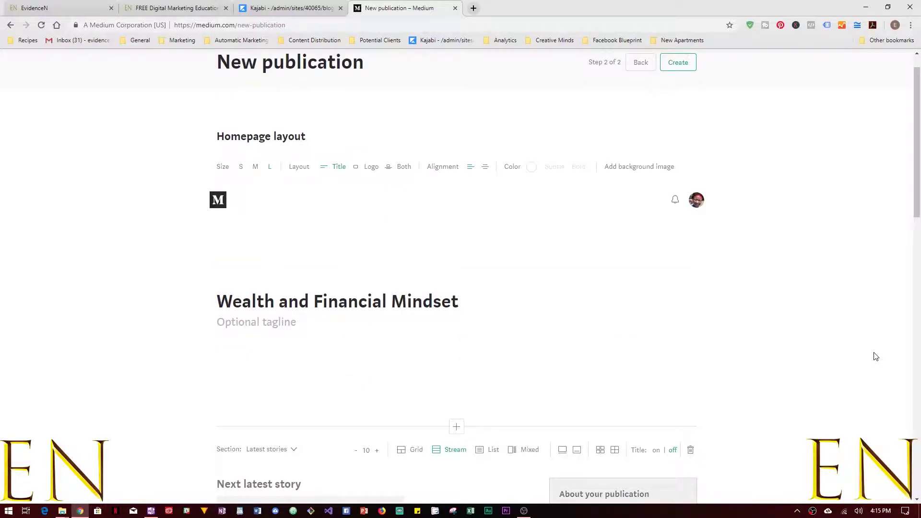
scroll(847, 355, "down", 1)
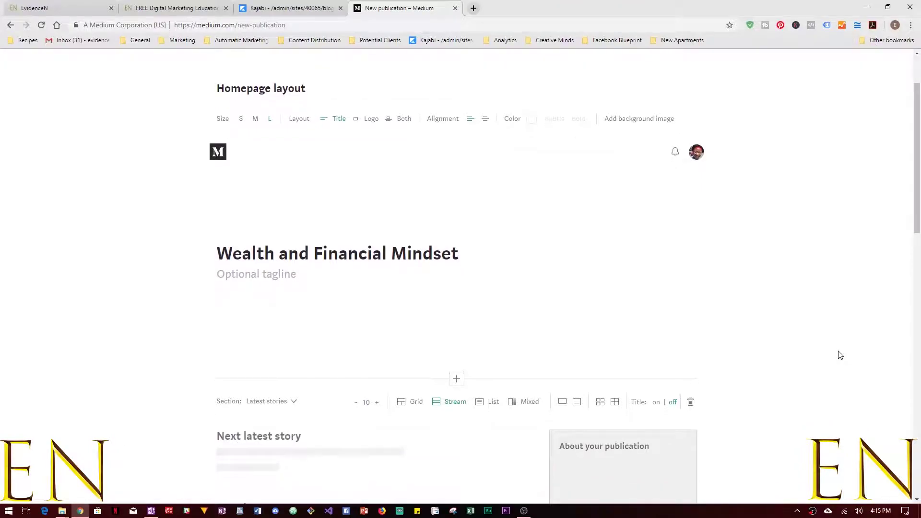
type("Educating the world abo")
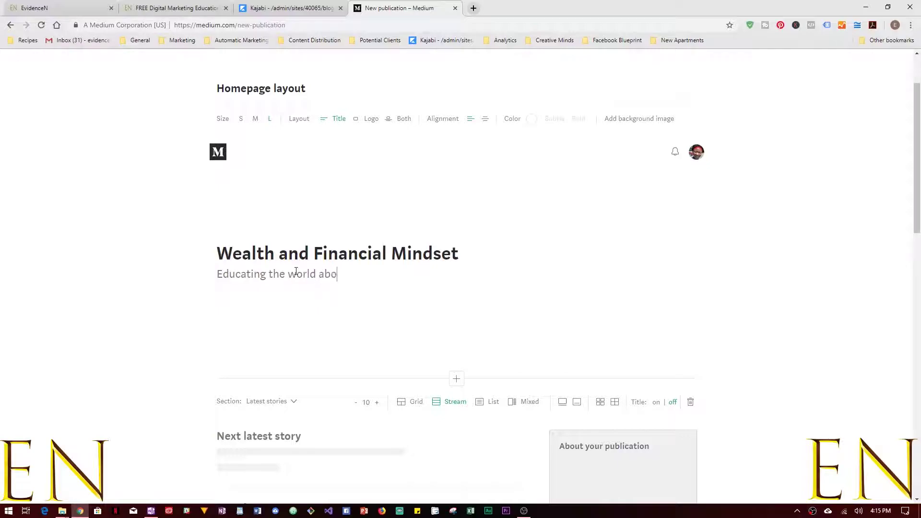
type("ut financial")
key("BackSpace")
key("BackSpace")
key("BackSpace")
key("BackSpace")
key("BackSpace")
key("BackSpace")
key("BackSpace")
key("BackSpace")
key("BackSpace")
type("how to build long term wealth")
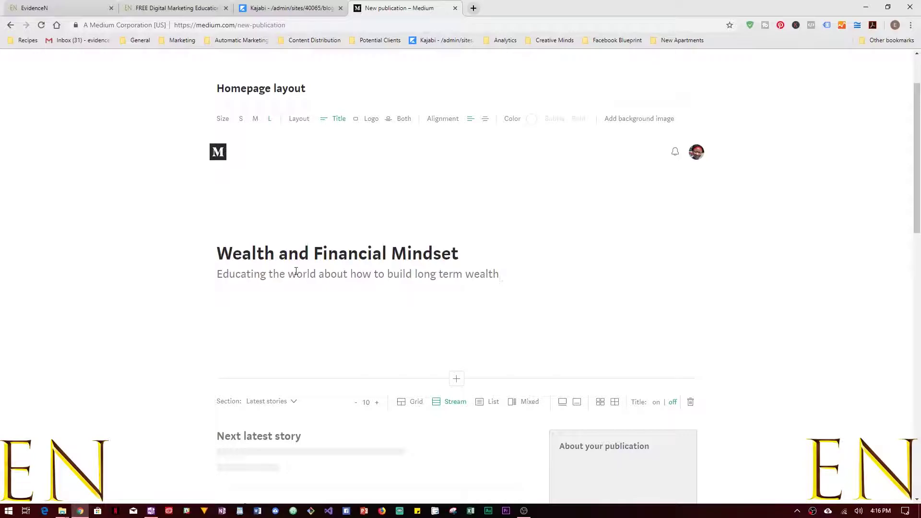
scroll(505, 208, "down", 4)
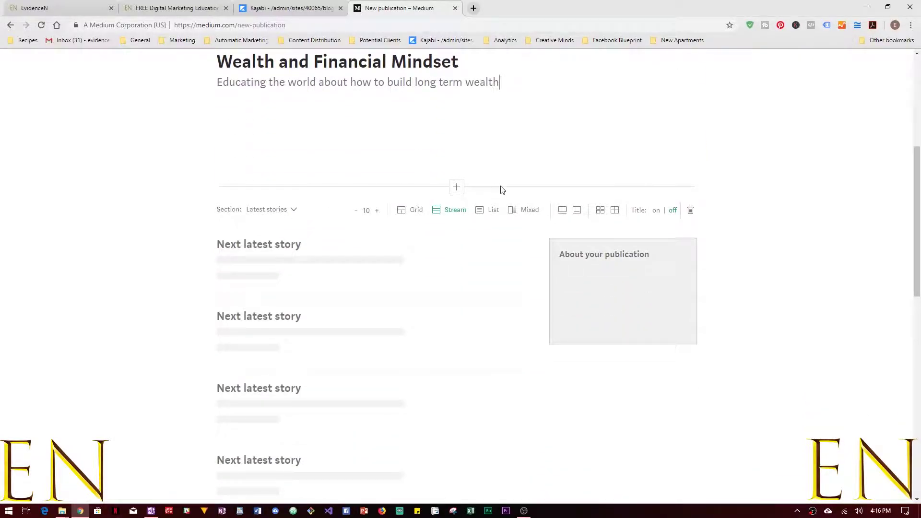
Try the Trending, Featured and Tag story sources, then return the section to Latest stories.
left_click(290, 210)
left_click(281, 246)
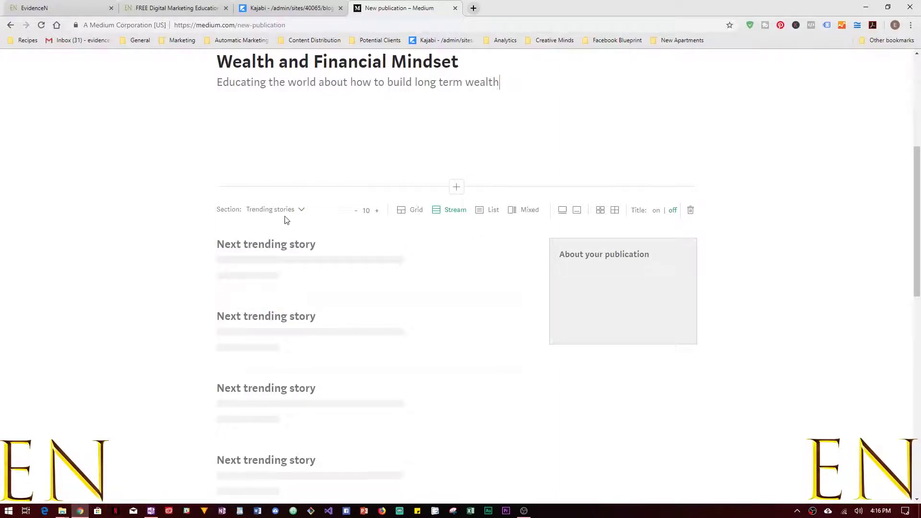
left_click(280, 210)
left_click(273, 264)
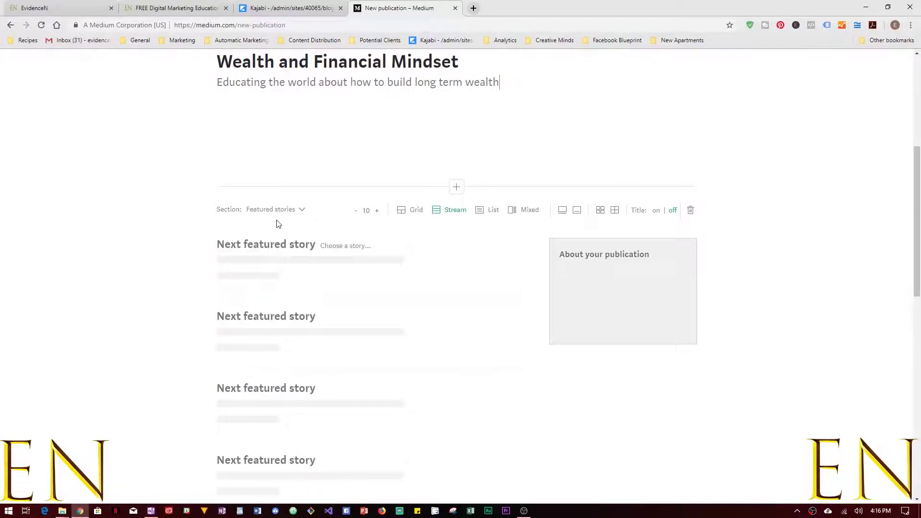
left_click(279, 210)
left_click(279, 281)
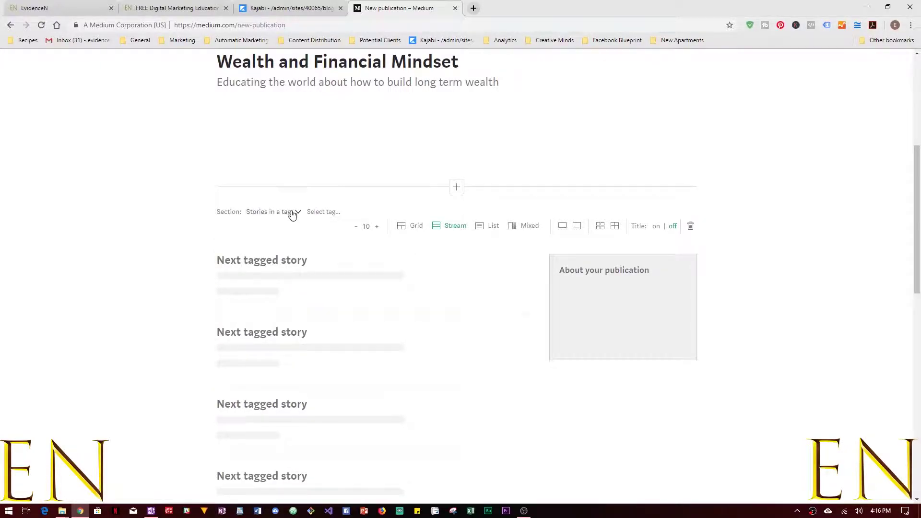
left_click(292, 214)
left_click(284, 239)
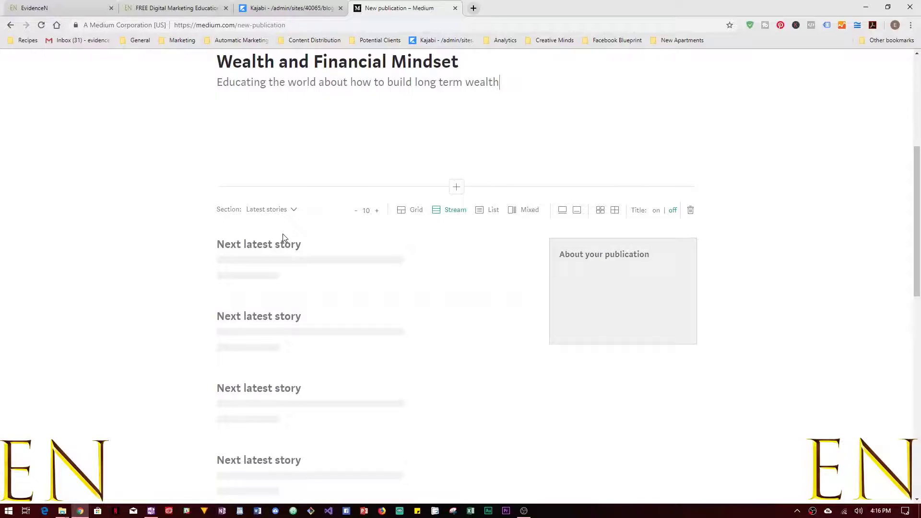
Adjust the Latest stories count to 10 in the Stream layout.
left_click(378, 211)
left_click(378, 211)
left_click(379, 211)
scroll(381, 220, "down", 6)
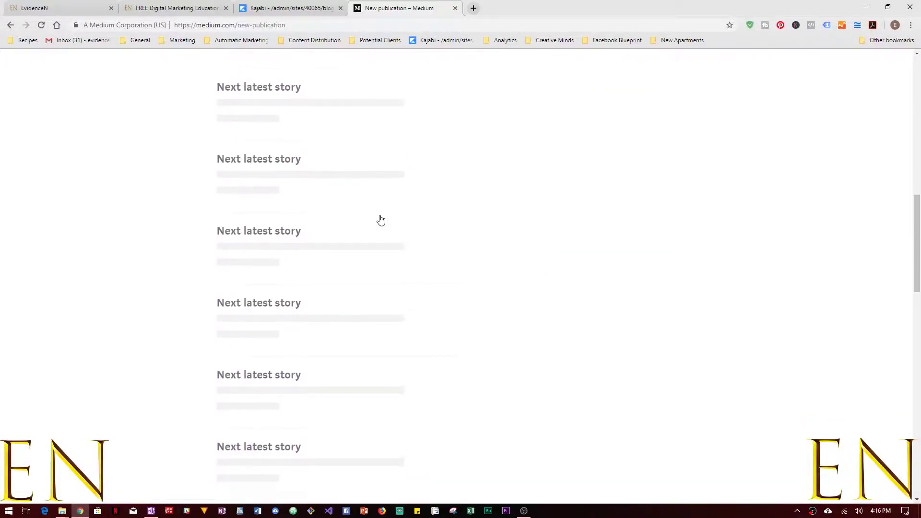
scroll(381, 222, "down", 10)
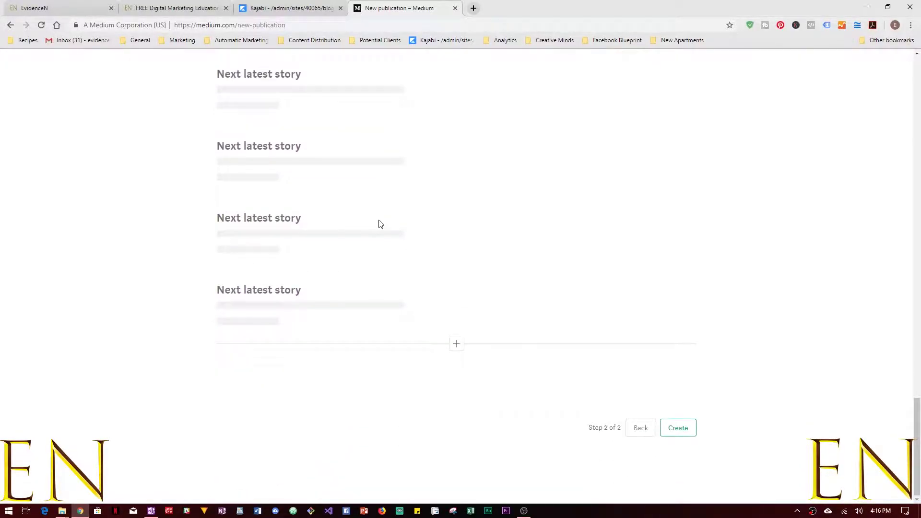
scroll(381, 224, "up", 20)
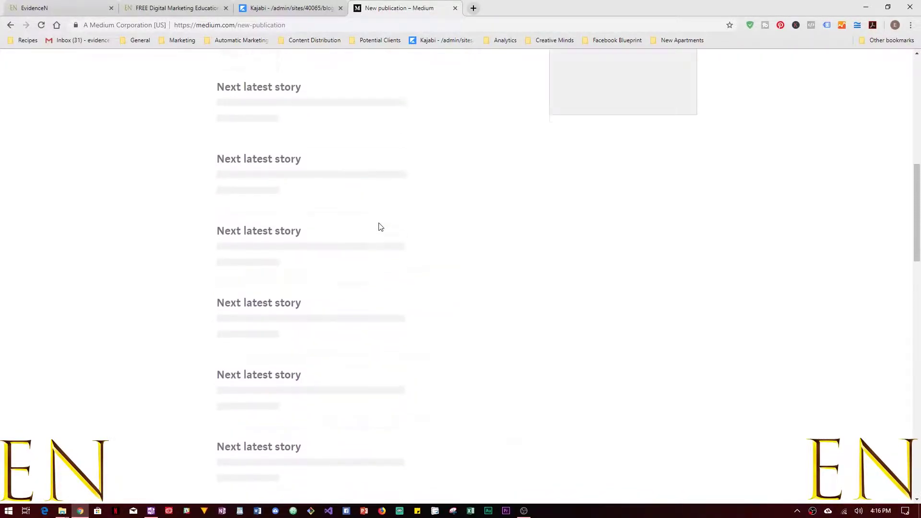
scroll(380, 228, "up", 8)
scroll(378, 240, "down", 5)
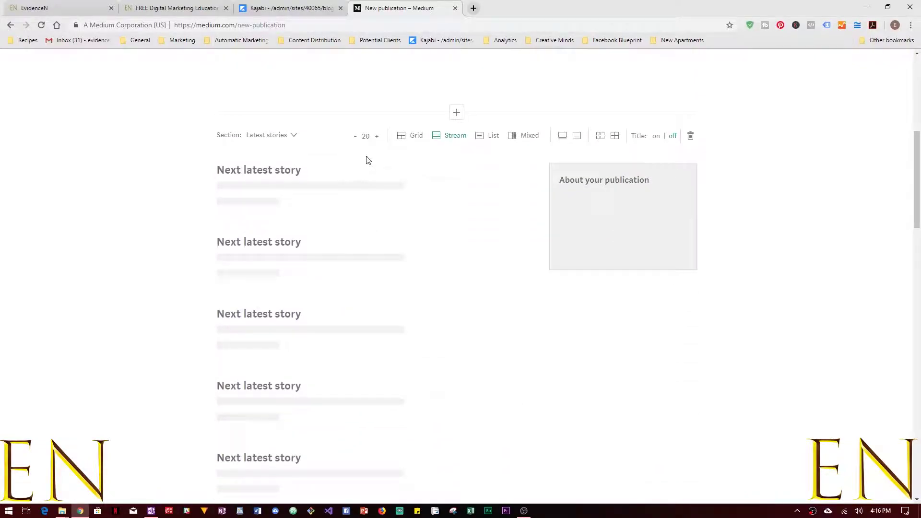
left_click(356, 137)
left_click(356, 137)
left_click(355, 136)
left_click(355, 137)
left_click(356, 137)
left_click(355, 136)
left_click(355, 136)
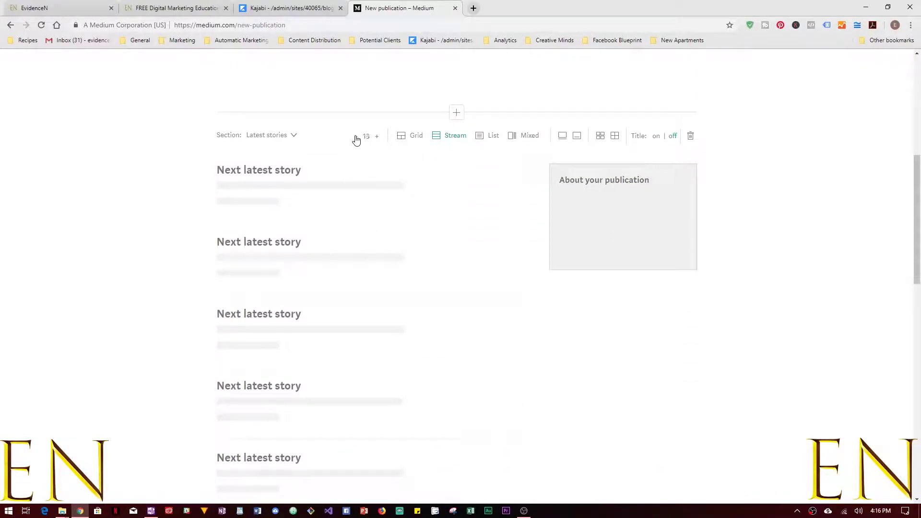
scroll(357, 175, "down", 4)
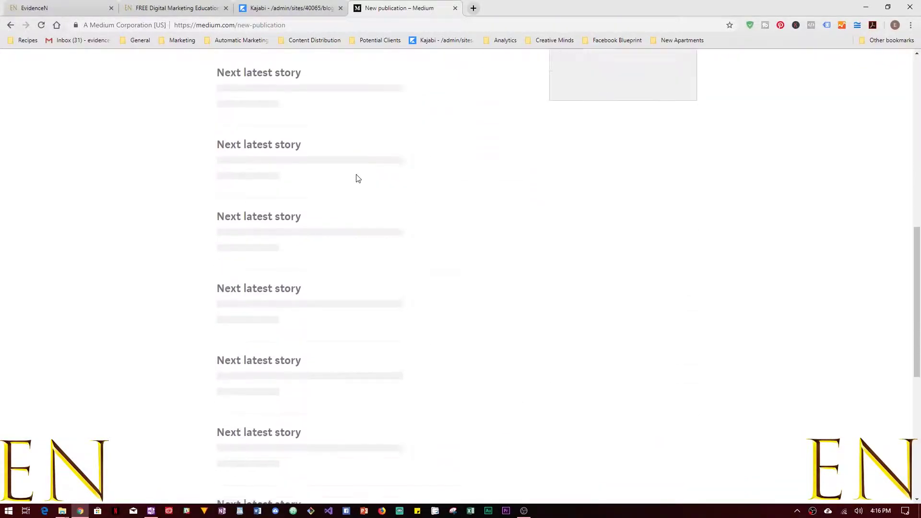
scroll(356, 179, "down", 8)
scroll(440, 203, "up", 13)
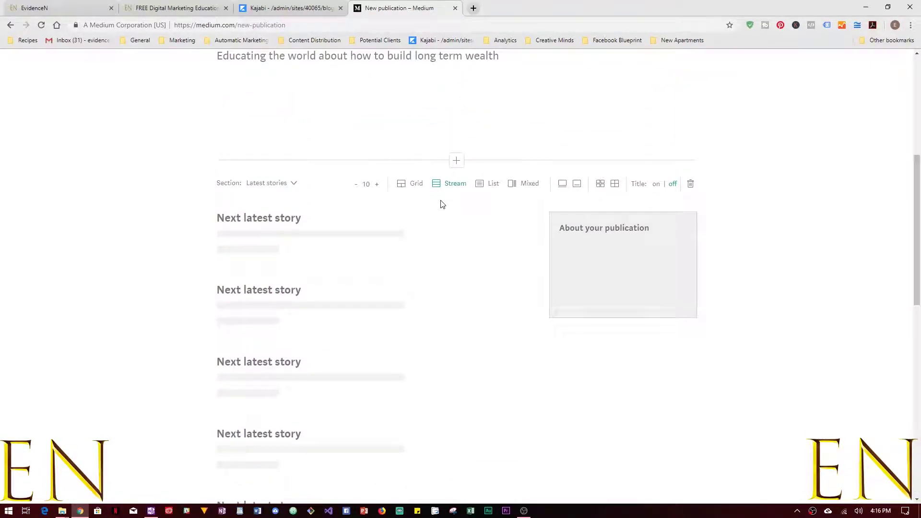
Compare the Grid, Stream, List and Mixed layouts and settle on Grid.
left_click(410, 185)
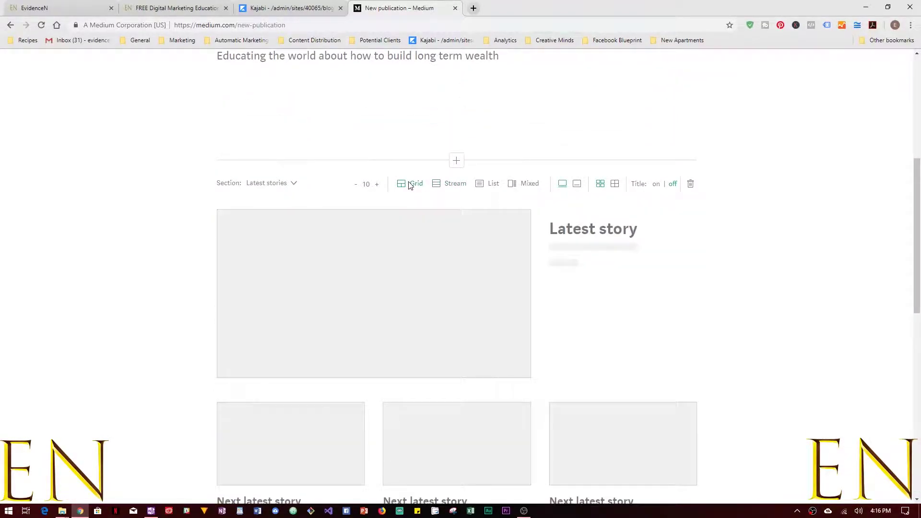
scroll(779, 282, "down", 7)
scroll(778, 282, "up", 7)
left_click(442, 187)
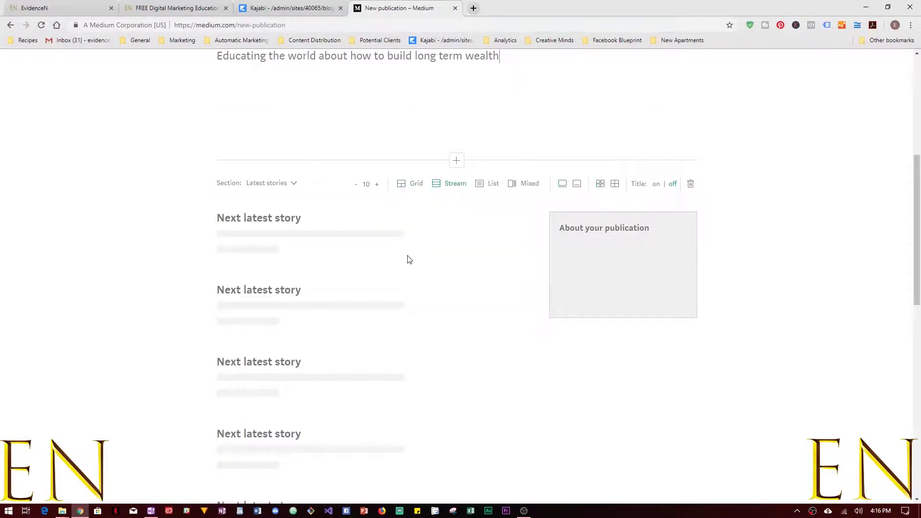
left_click(488, 183)
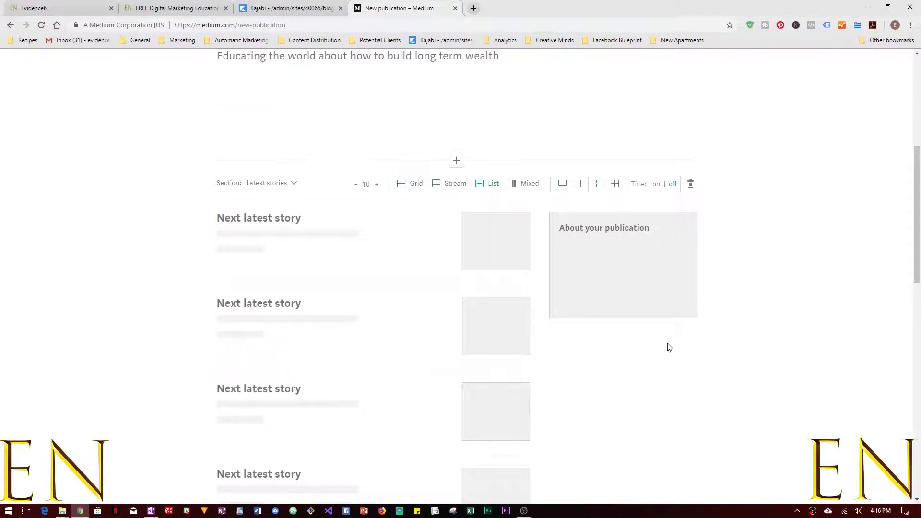
scroll(450, 259, "down", 1)
left_click(523, 136)
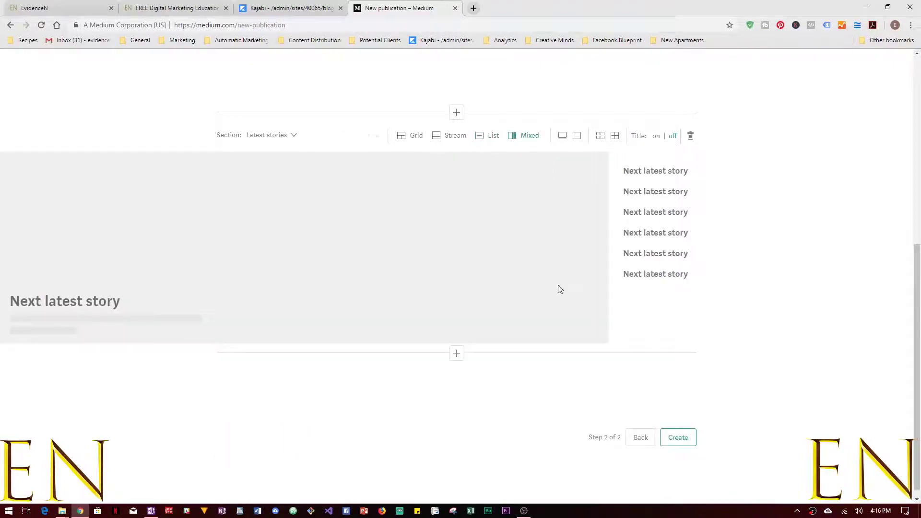
scroll(609, 298, "up", 4)
scroll(608, 298, "down", 1)
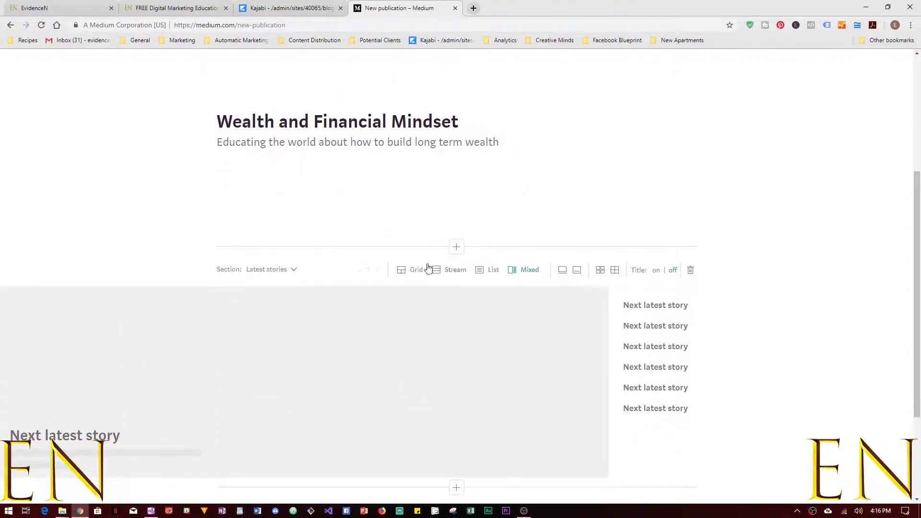
left_click(415, 269)
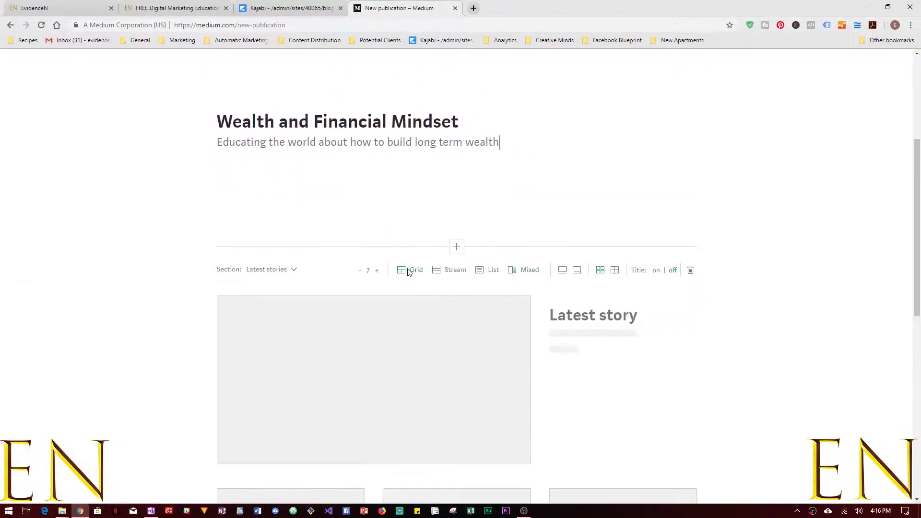
Raise the grid's story count back to 10.
left_click(376, 270)
left_click(377, 270)
left_click(377, 270)
scroll(681, 307, "down", 1)
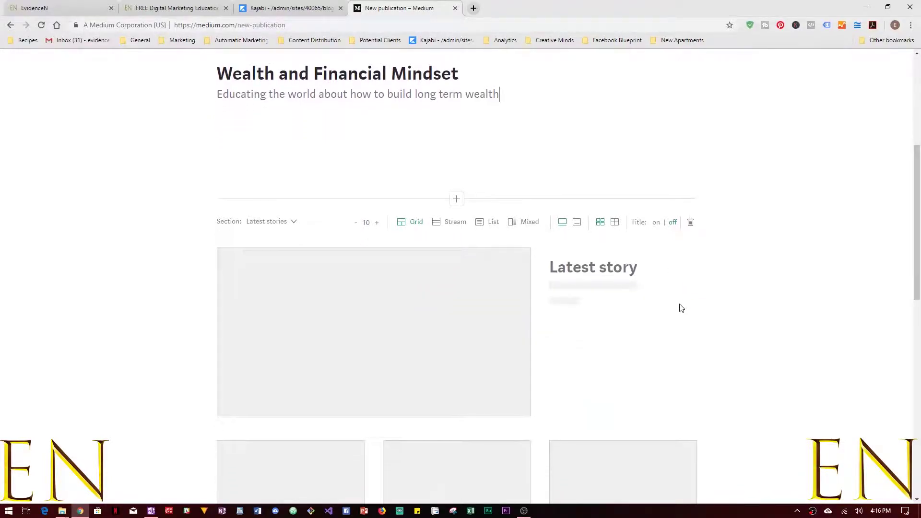
Try the two-card and full-width grid arrangements, keeping one large lead story over three small cards.
left_click(577, 222)
scroll(587, 298, "down", 1)
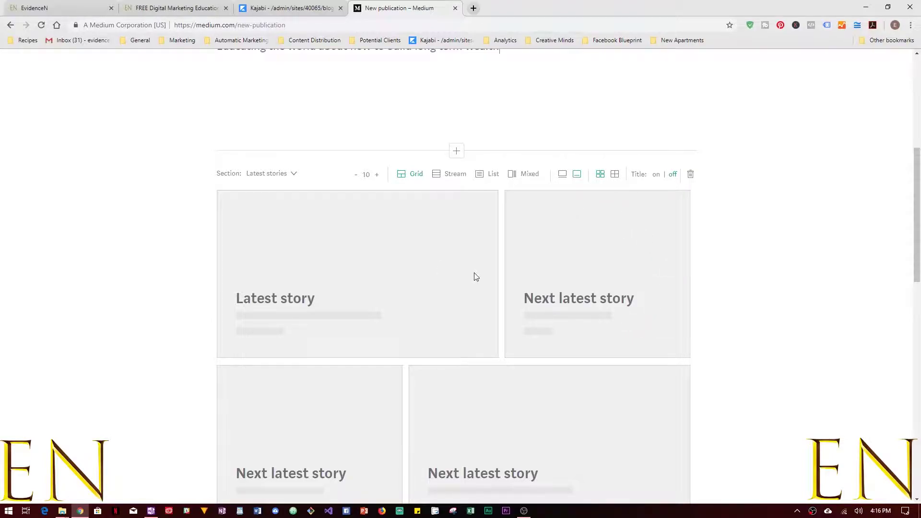
left_click(563, 175)
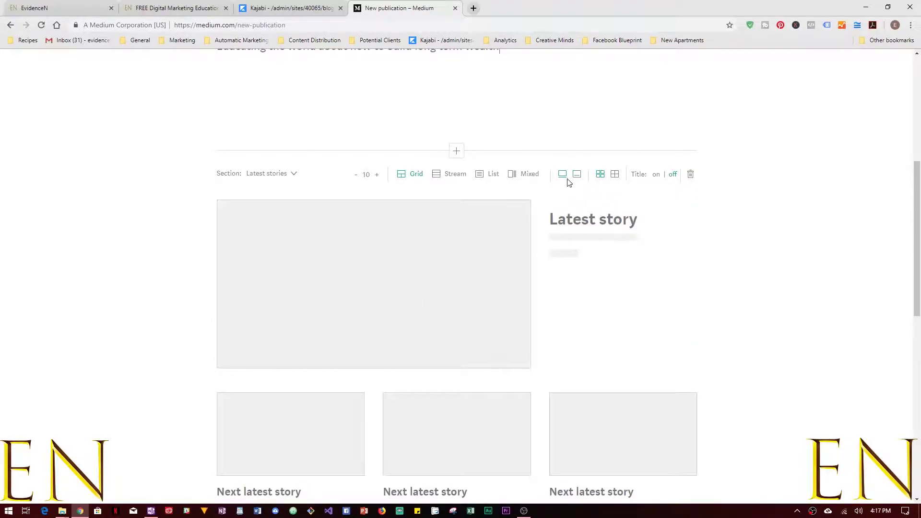
scroll(583, 383, "down", 2)
scroll(582, 379, "down", 2)
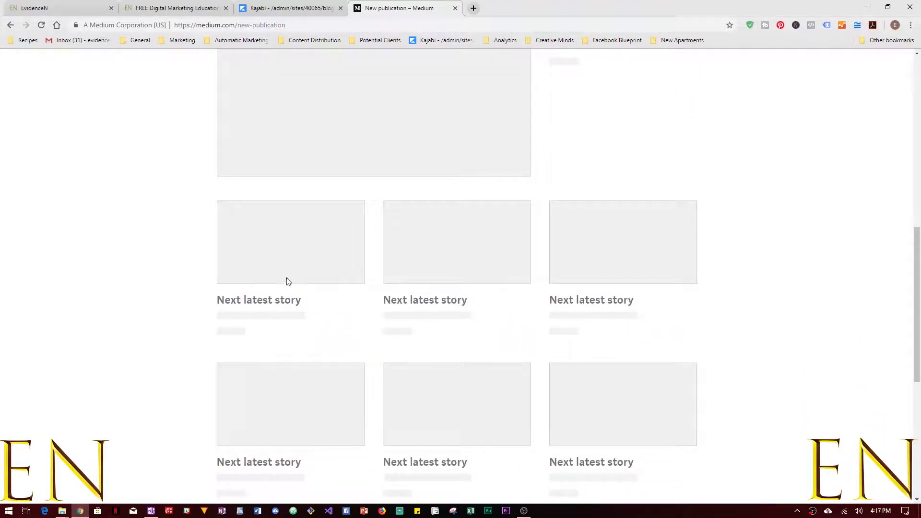
scroll(740, 281, "up", 5)
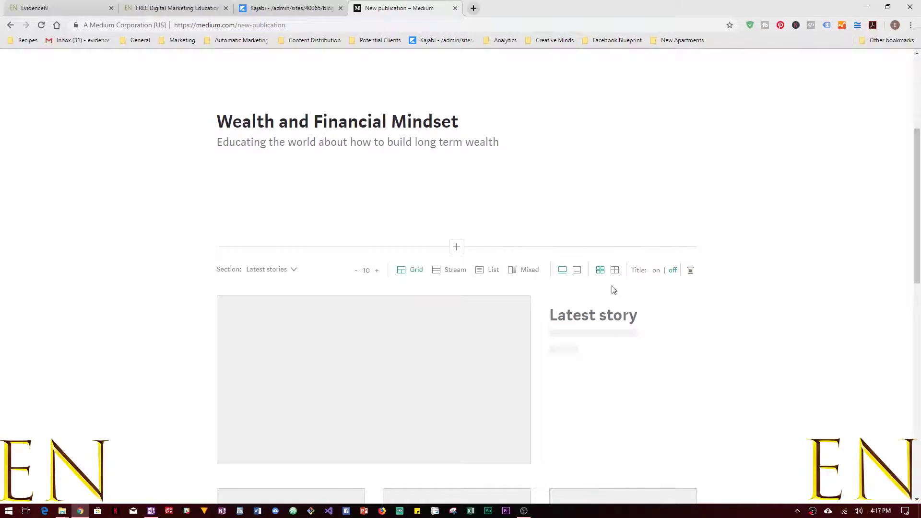
left_click(614, 271)
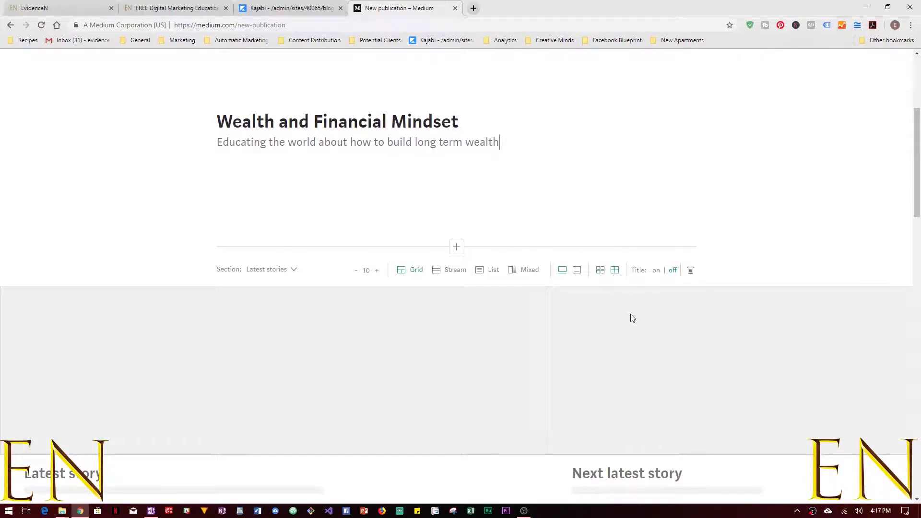
scroll(623, 341, "down", 6)
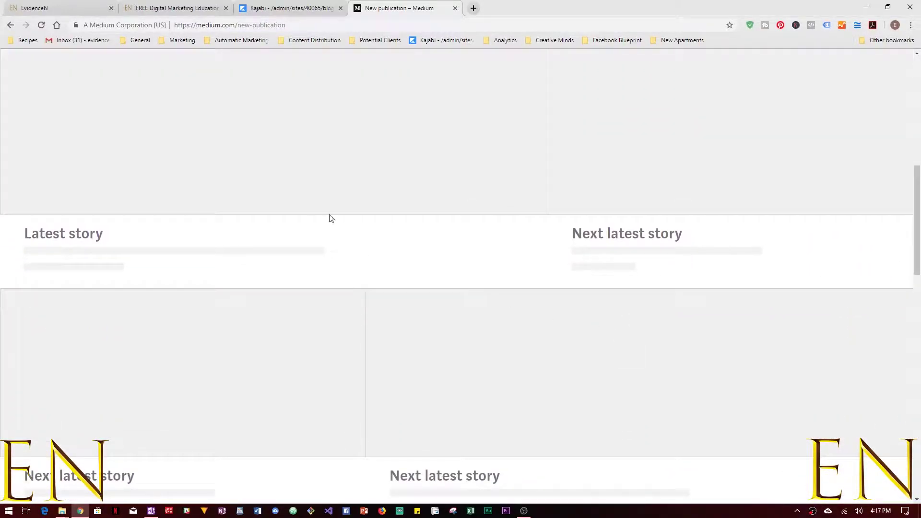
scroll(720, 364, "down", 5)
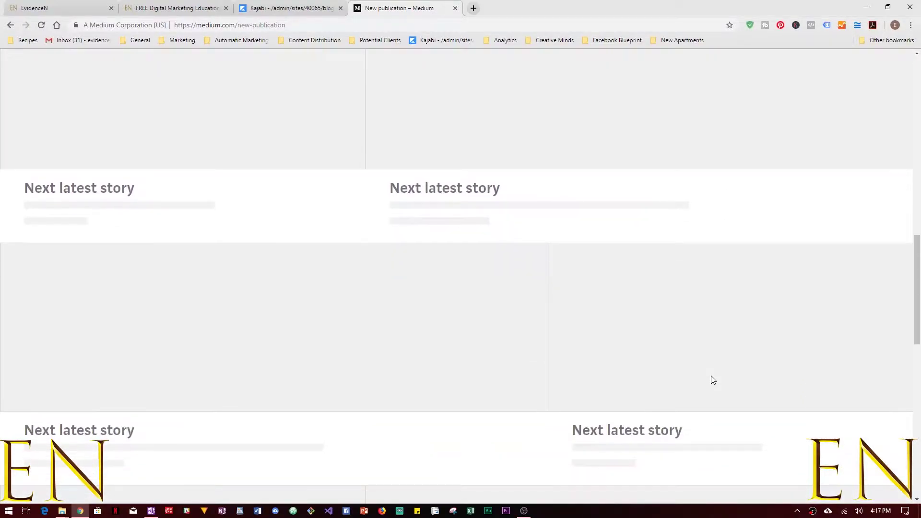
scroll(713, 380, "up", 10)
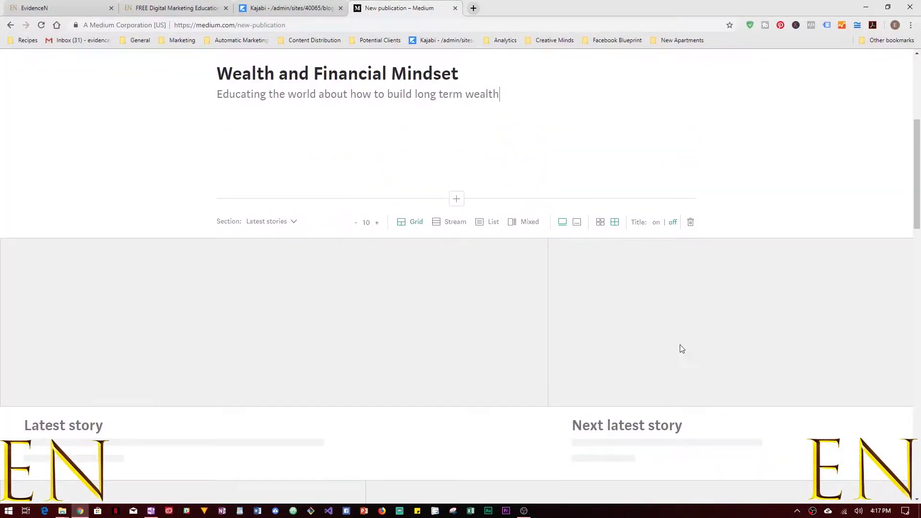
left_click(601, 223)
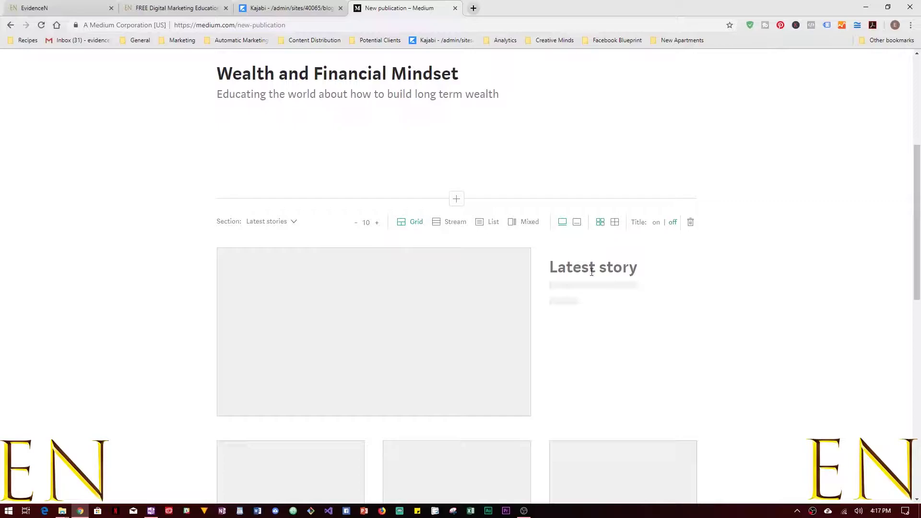
scroll(580, 347, "down", 3)
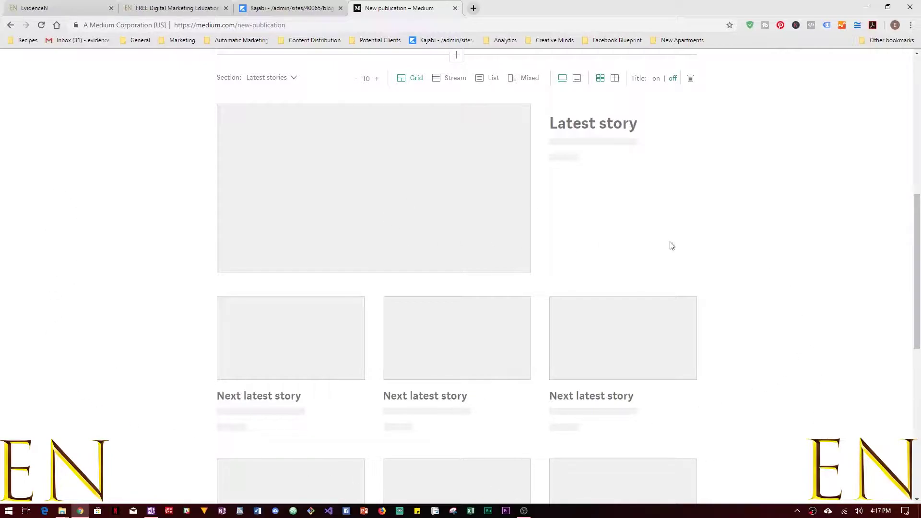
scroll(673, 246, "up", 3)
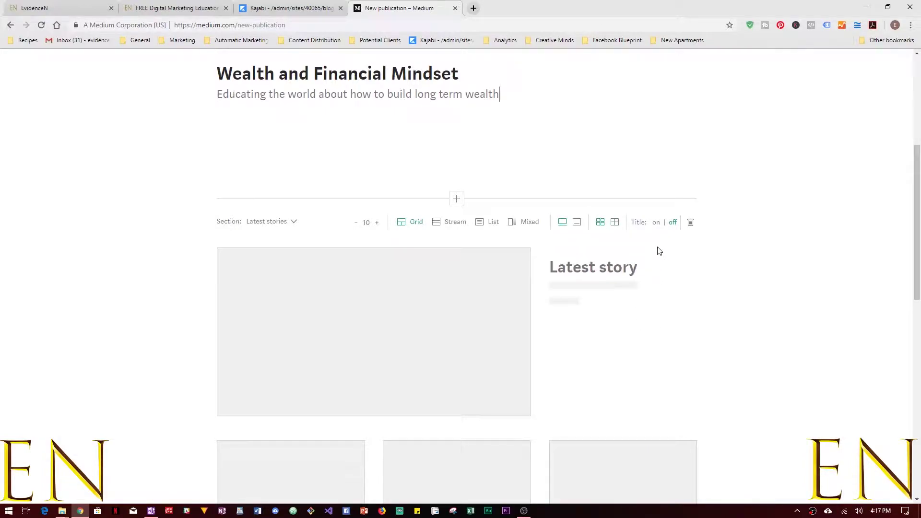
Toggle the 'Latest' section title and add a 3-story section below the grid.
left_click(656, 223)
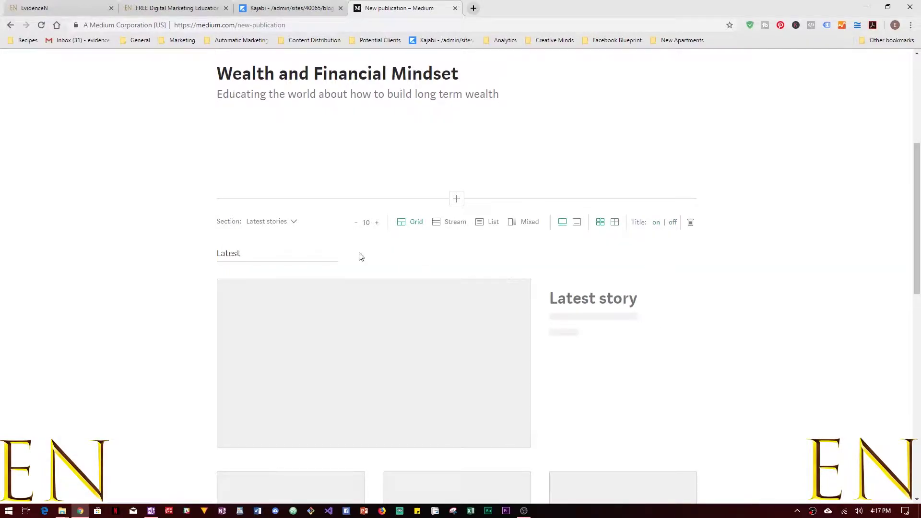
left_click(673, 223)
scroll(666, 374, "down", 10)
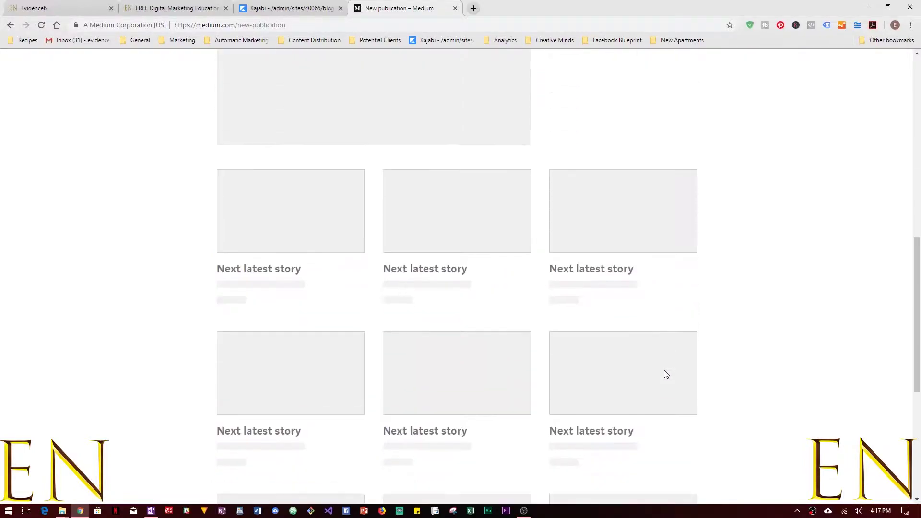
scroll(470, 352, "down", 3)
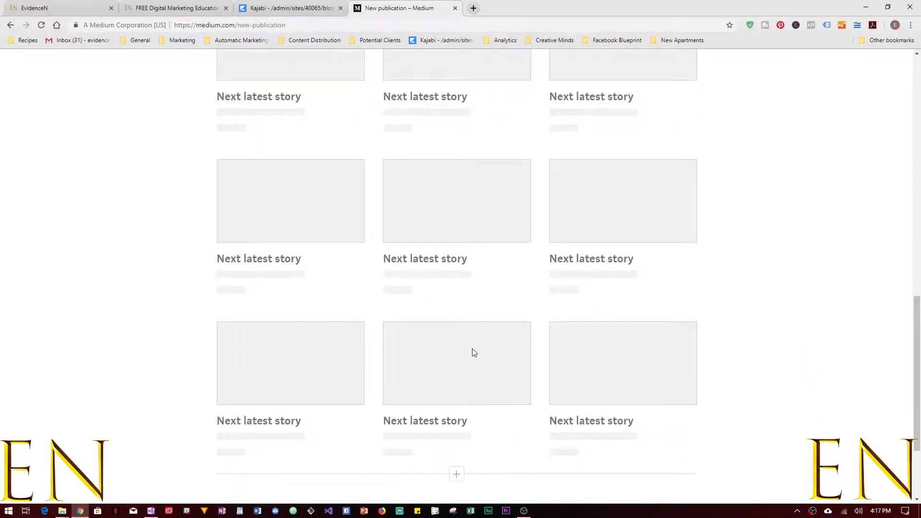
left_click(459, 345)
scroll(606, 376, "down", 5)
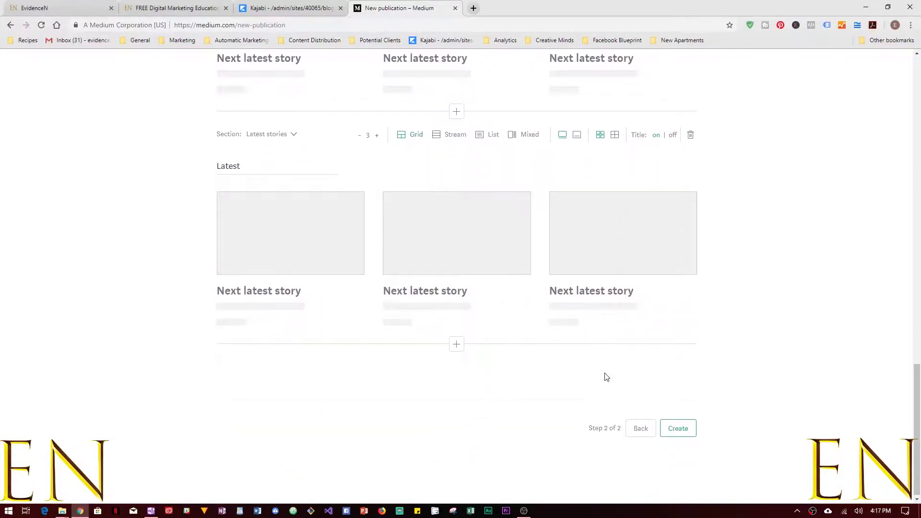
Add another stories section and try stream, full-width grid, stacked and thumbnail-list layouts on the sections.
left_click(462, 344)
left_click(574, 366)
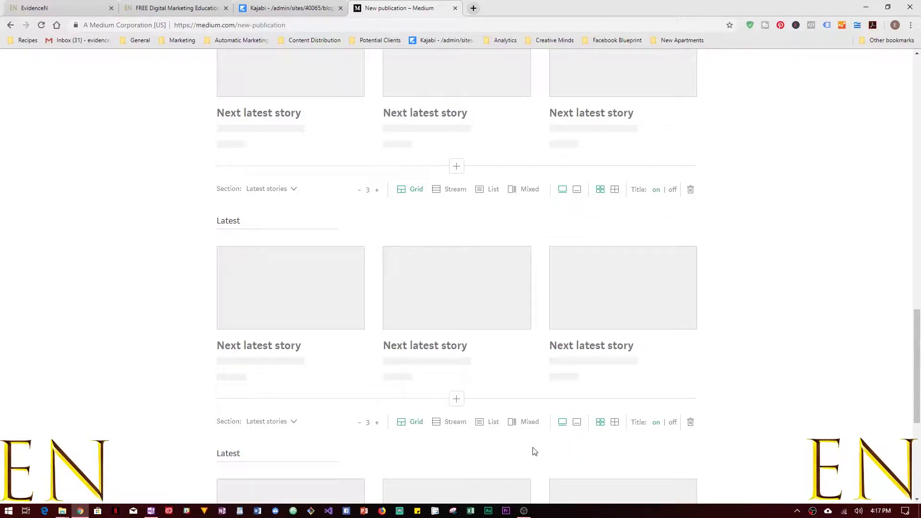
left_click(455, 190)
left_click(376, 190)
left_click(377, 190)
left_click(376, 190)
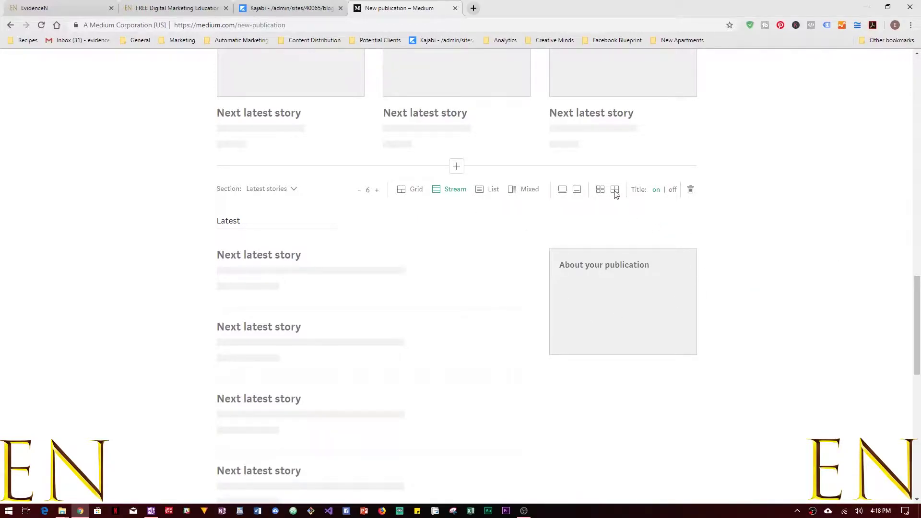
left_click(408, 190)
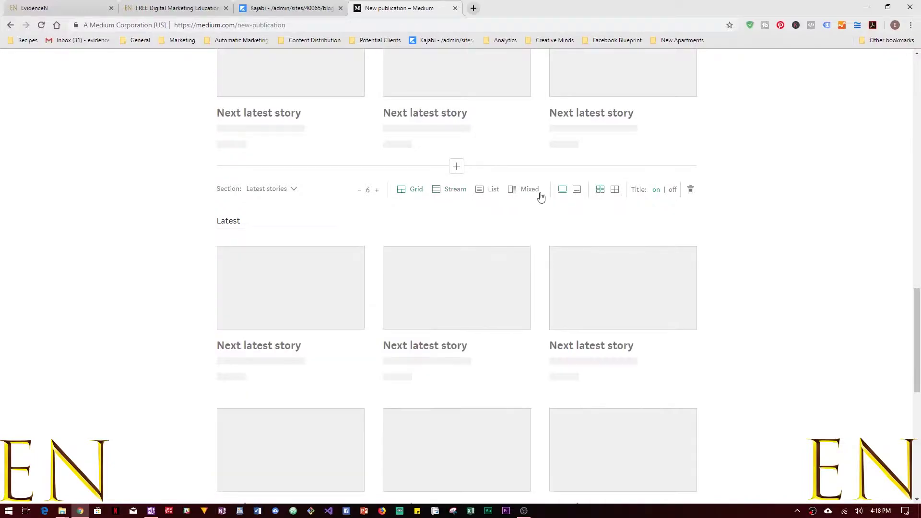
left_click(613, 190)
left_click(451, 189)
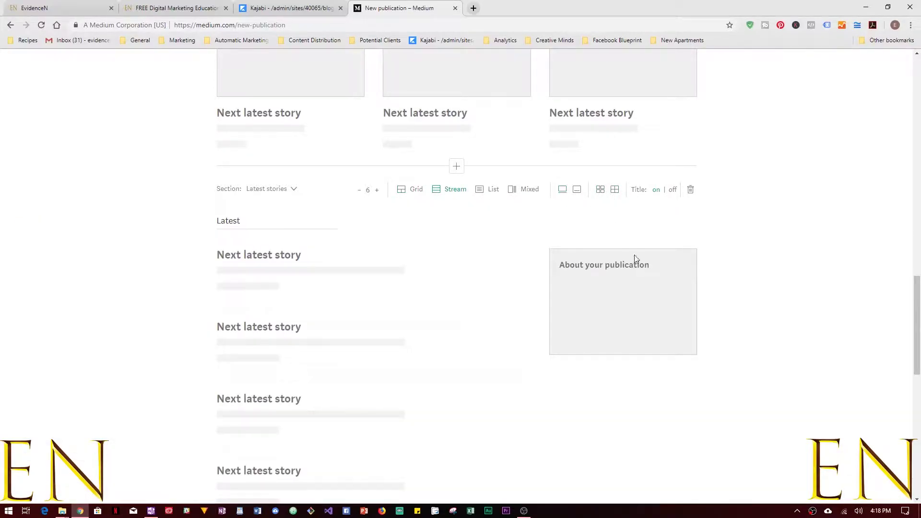
scroll(635, 256, "down", 10)
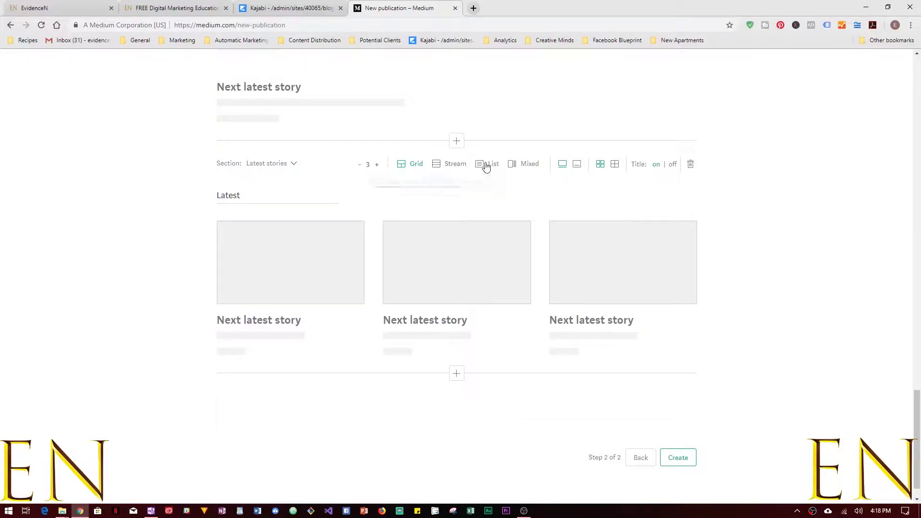
left_click(450, 164)
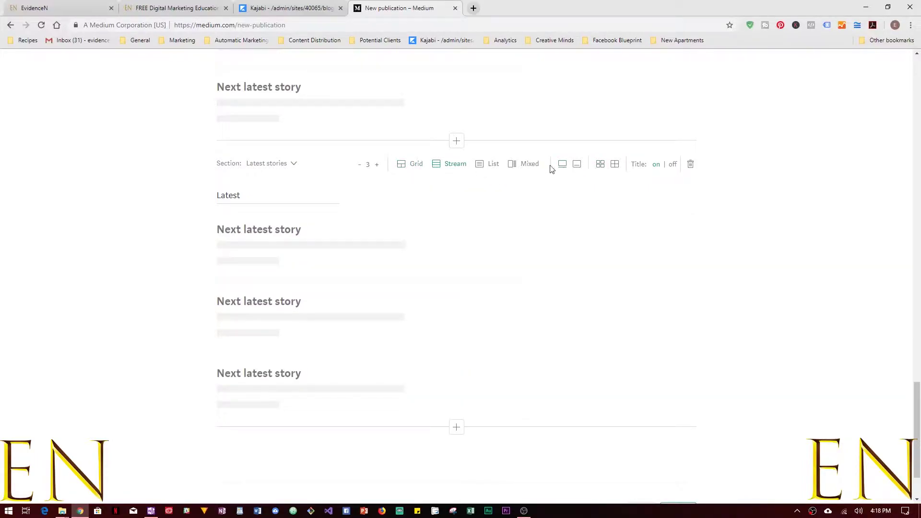
left_click(491, 164)
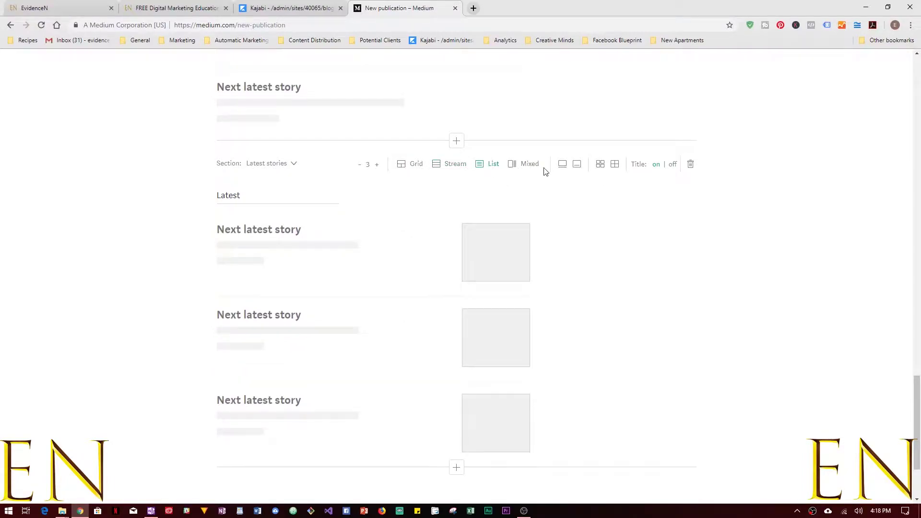
scroll(776, 355, "down", 2)
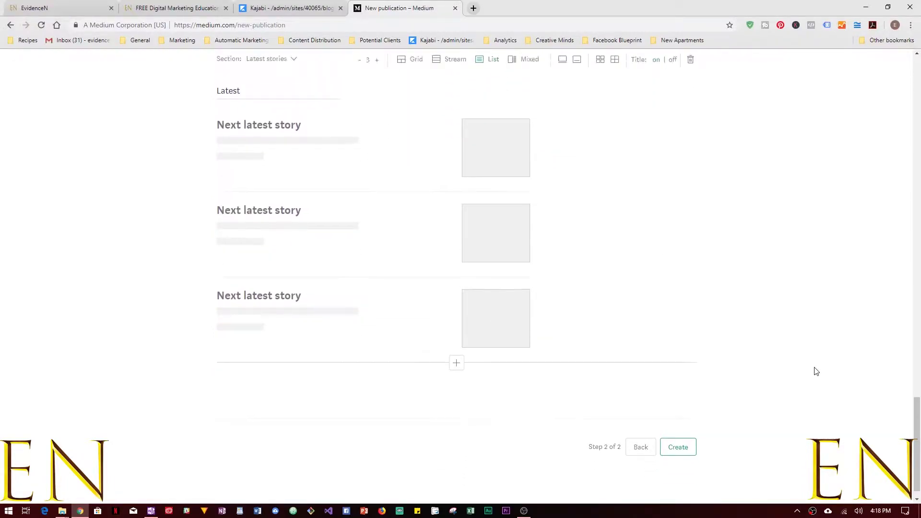
scroll(815, 371, "up", 2)
Remove two extra story sections so the story grid is the last section.
left_click(691, 185)
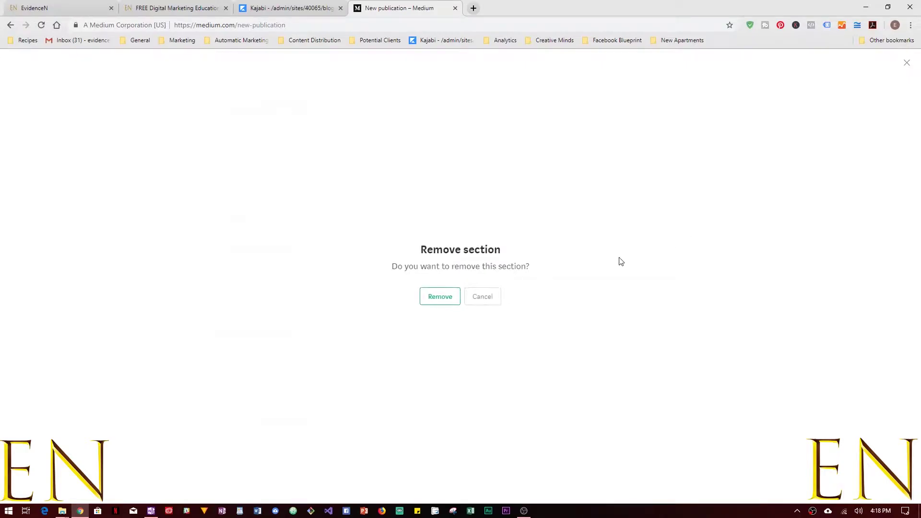
left_click(449, 294)
scroll(724, 336, "up", 5)
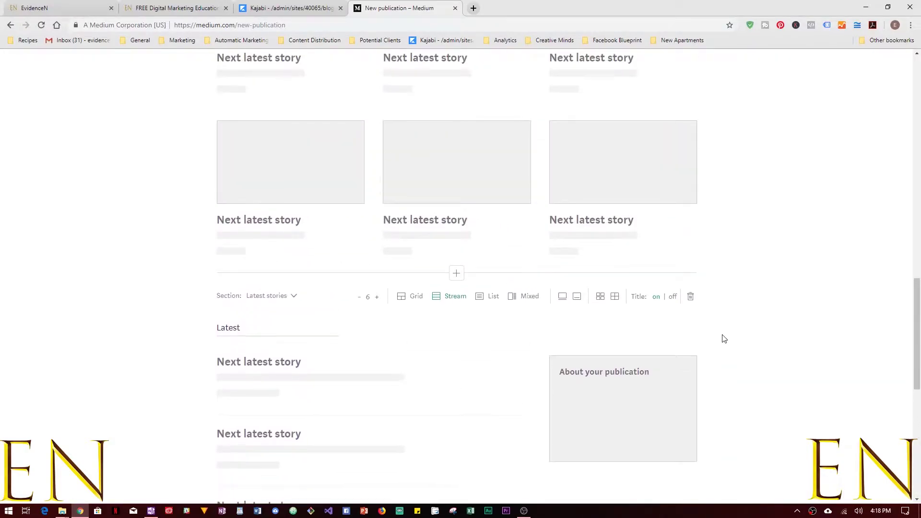
left_click(691, 296)
left_click(451, 299)
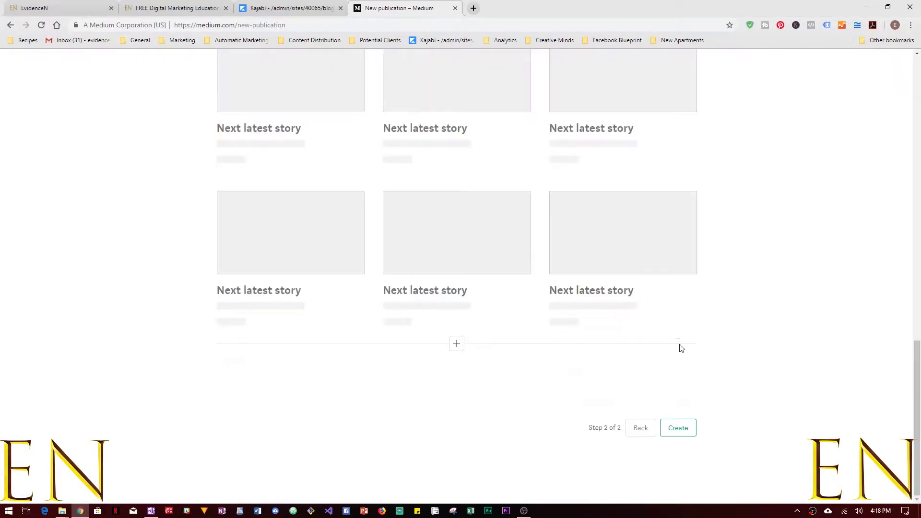
Set the homepage header size to S after briefly trying M.
scroll(748, 368, "up", 2)
scroll(749, 369, "up", 8)
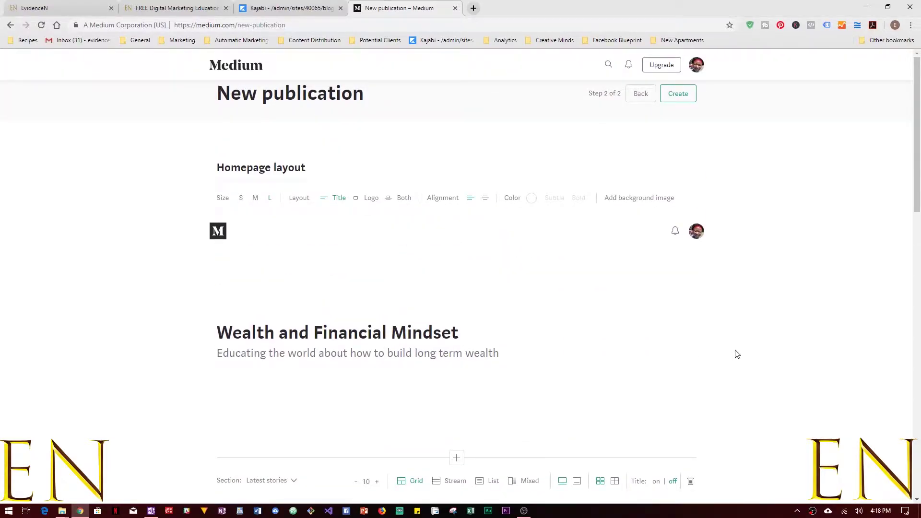
scroll(736, 352, "down", 5)
scroll(736, 352, "up", 5)
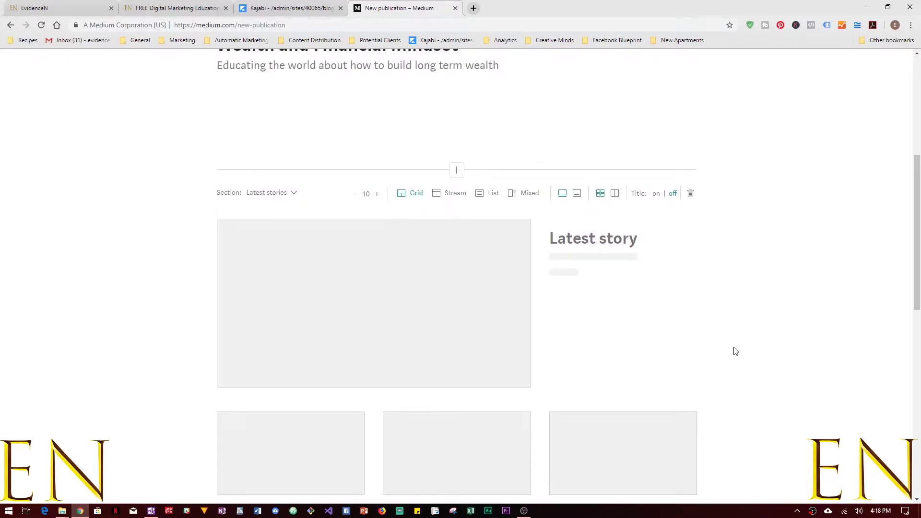
scroll(735, 351, "up", 1)
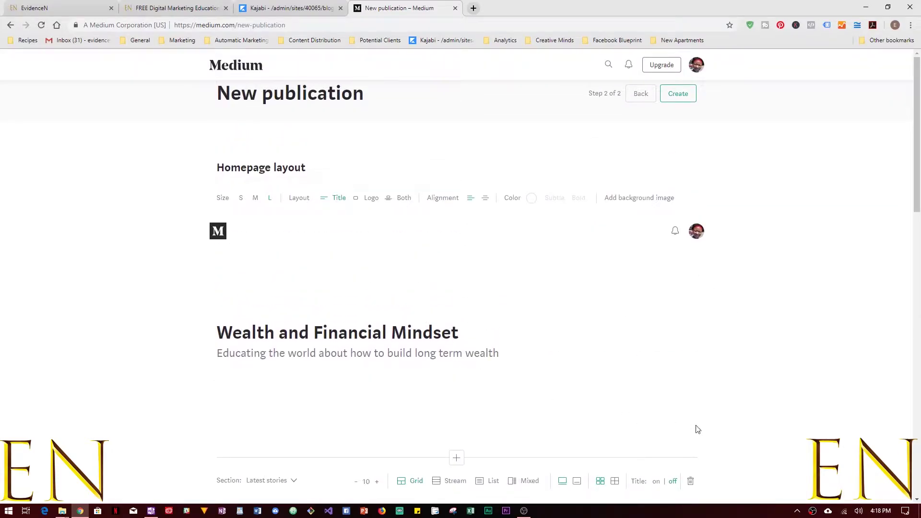
scroll(698, 427, "down", 6)
scroll(574, 373, "up", 6)
left_click(242, 198)
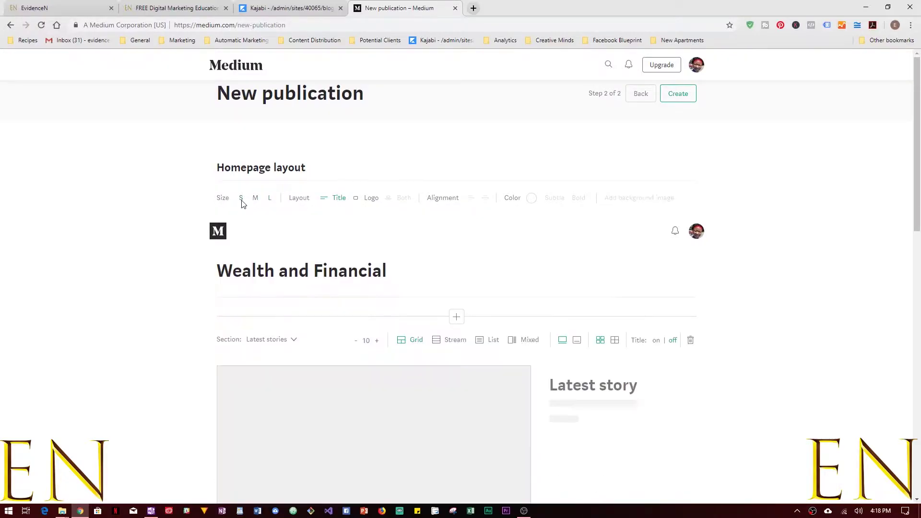
left_click(255, 199)
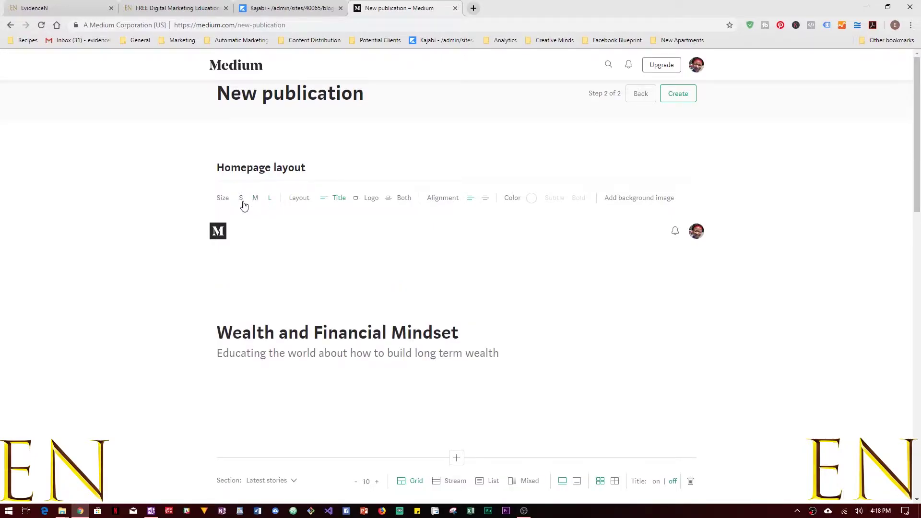
left_click(242, 200)
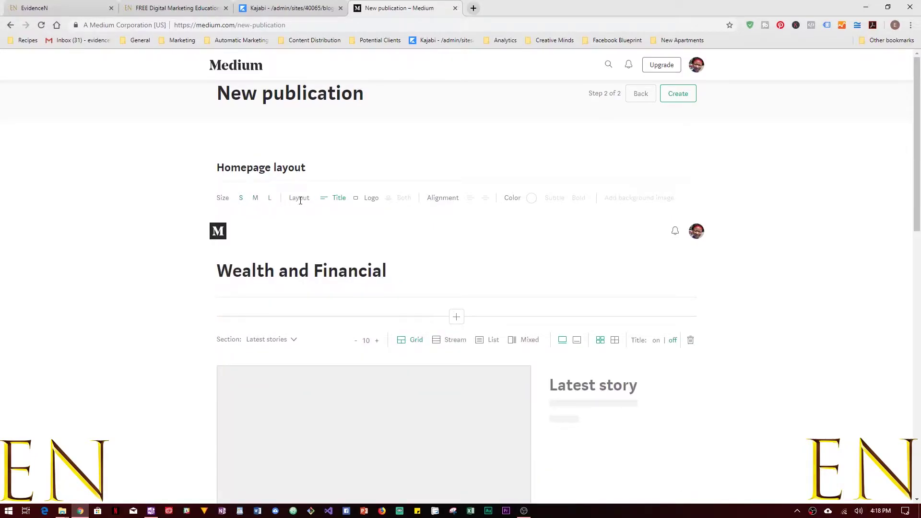
Keep the header layout on Title after trying the Logo layout twice.
left_click(371, 199)
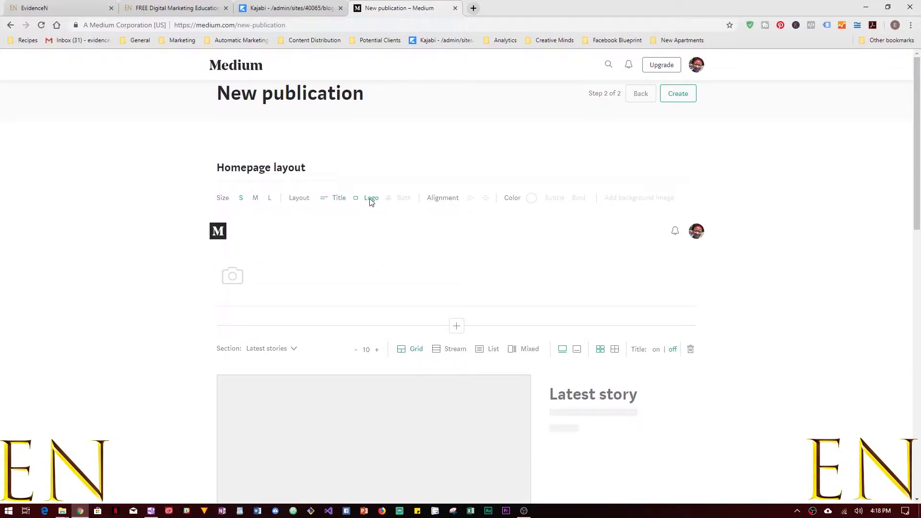
left_click(336, 199)
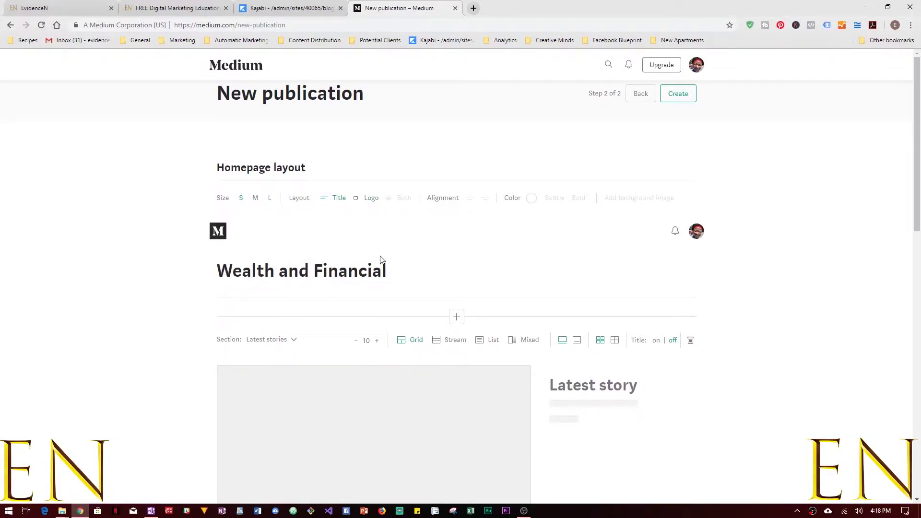
left_click(374, 200)
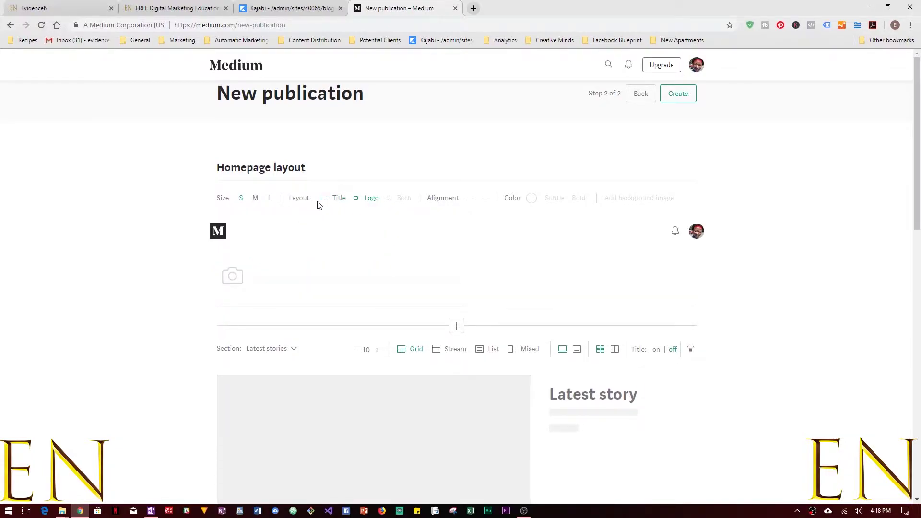
left_click(339, 199)
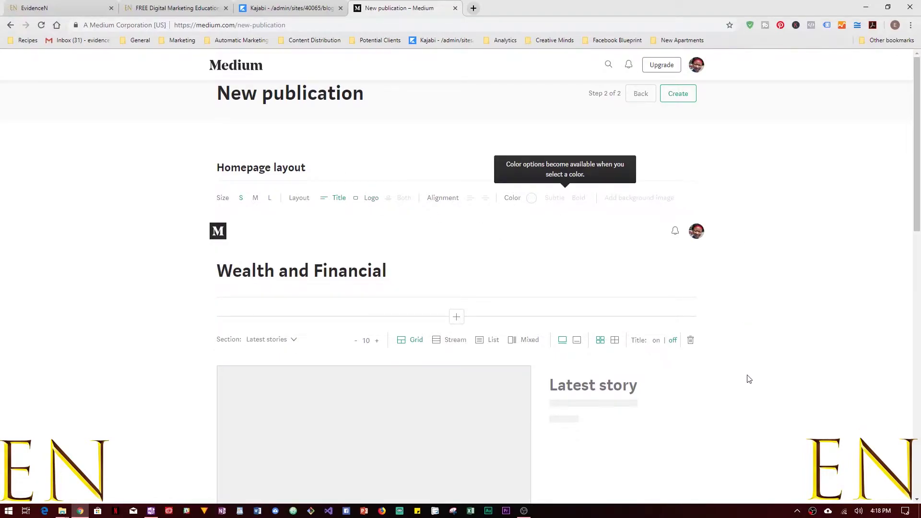
Create the Wealth and Financial Mindset publication and go to Publications from the account menu.
left_click(678, 96)
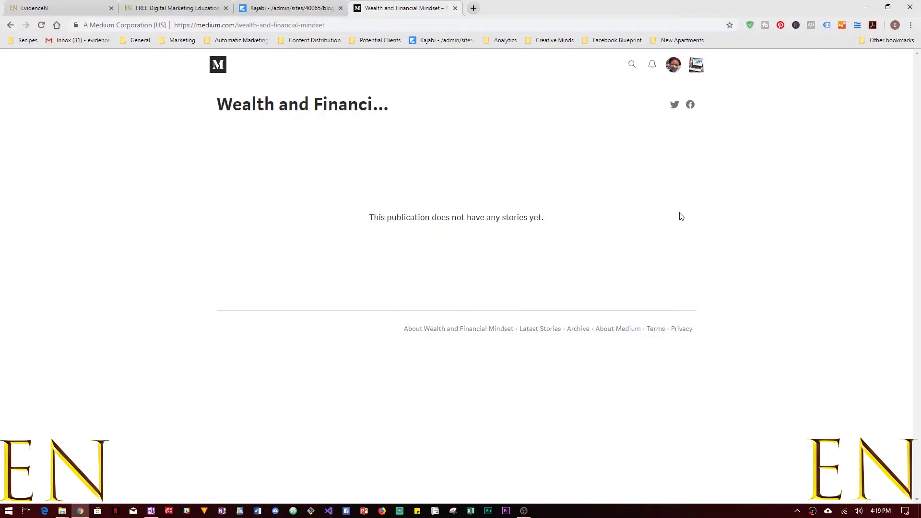
left_click(674, 67)
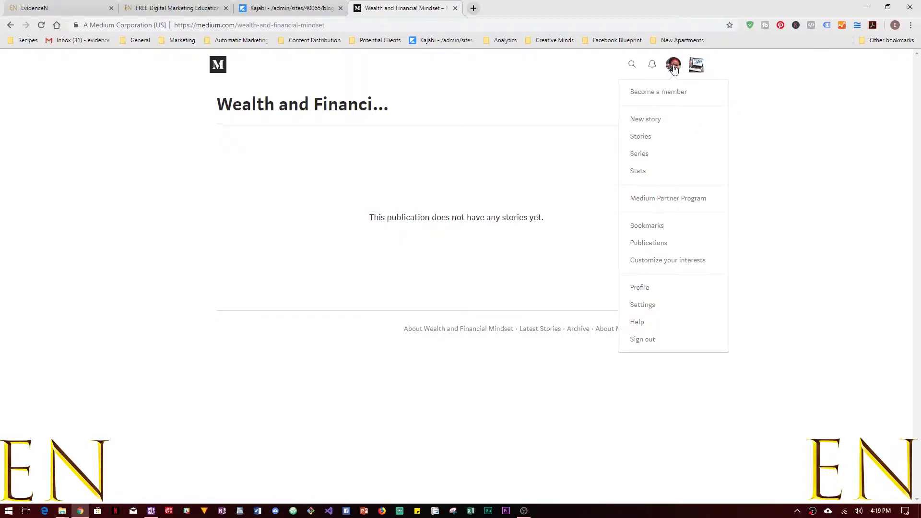
left_click(645, 243)
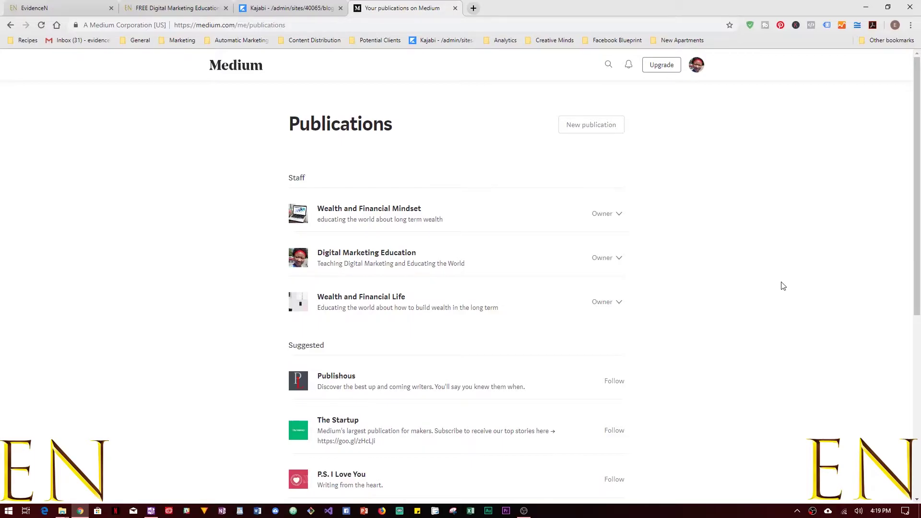
Switch to the EvidenceN blog tab and go to the EvidenceN home page.
left_click(209, 7)
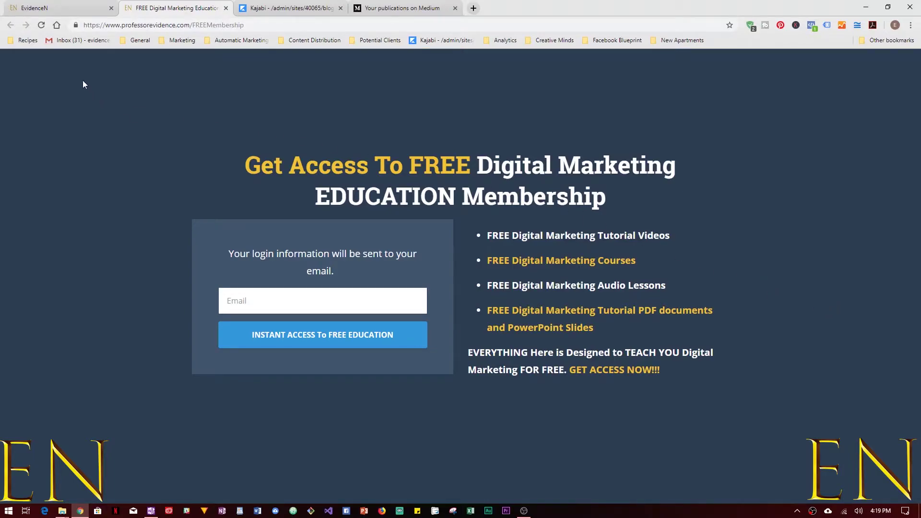
left_click(70, 8)
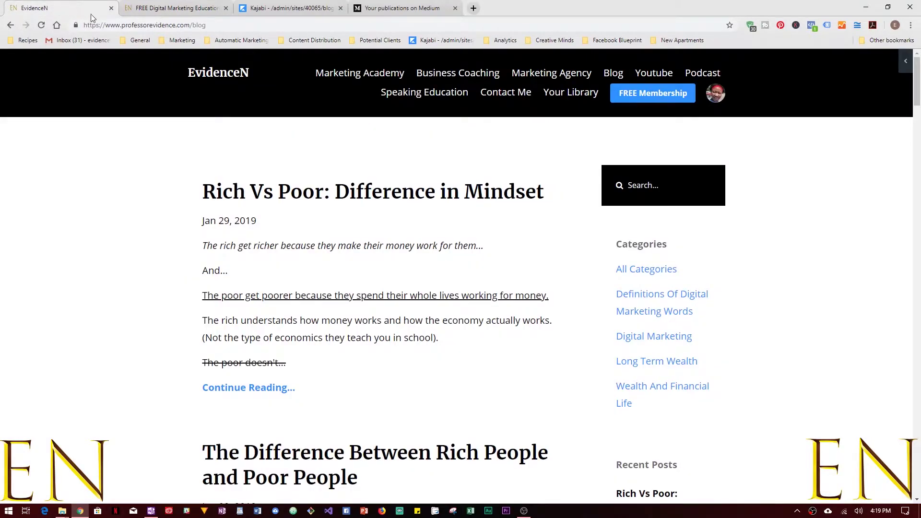
left_click(207, 73)
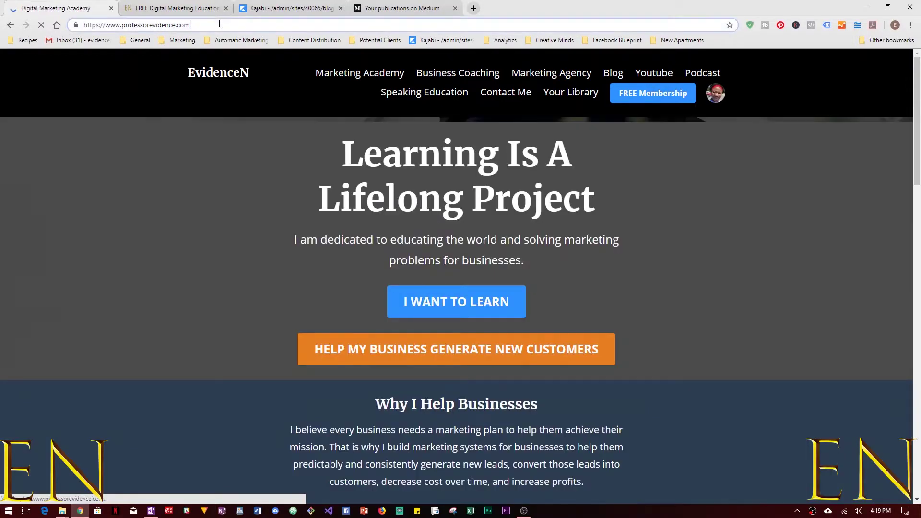
left_click(145, 25)
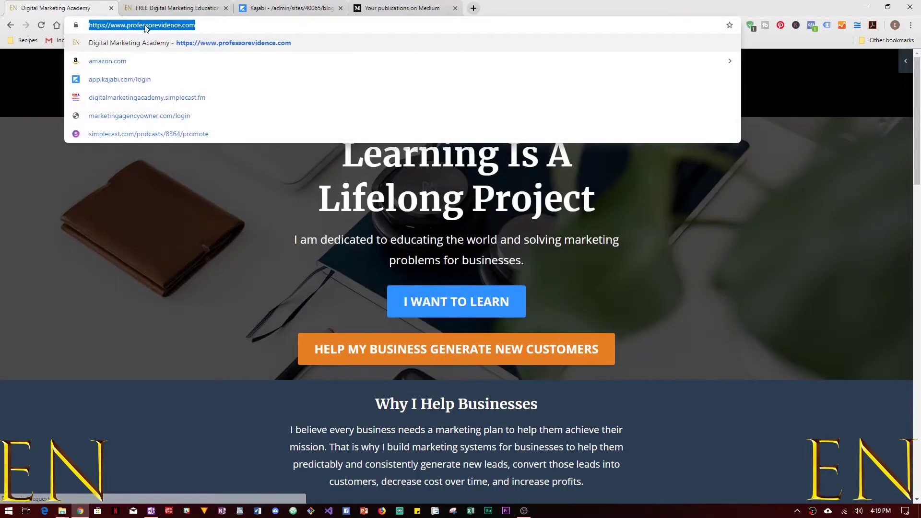
left_click(238, 179)
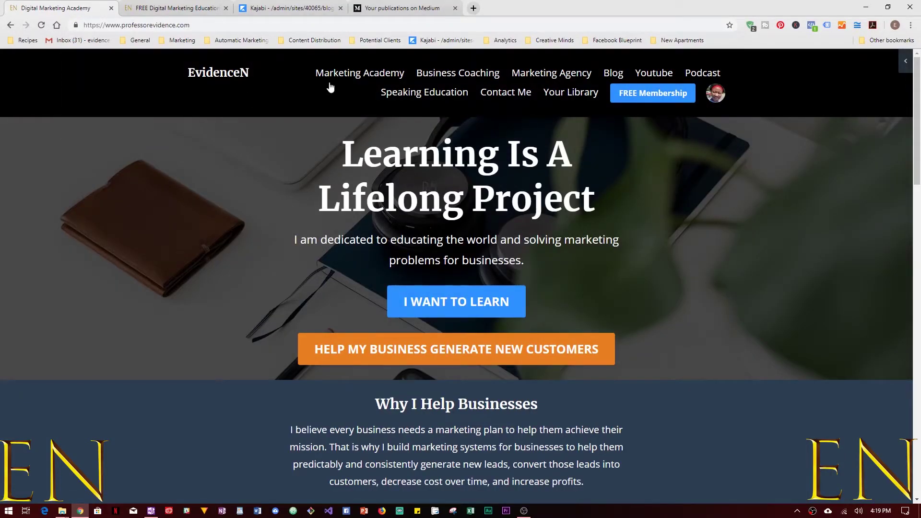
Open the FREE Membership signup page in a new tab and focus its Email field.
left_click(663, 107)
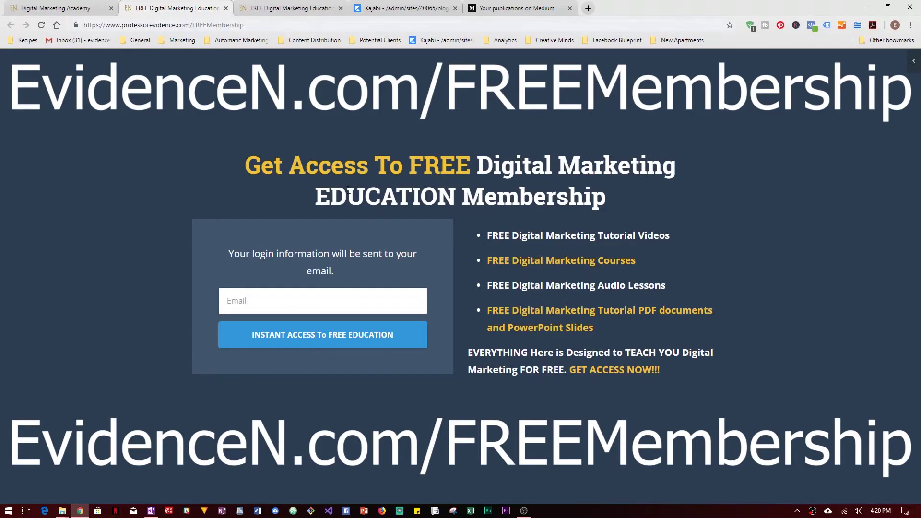
key("ctrl+l")
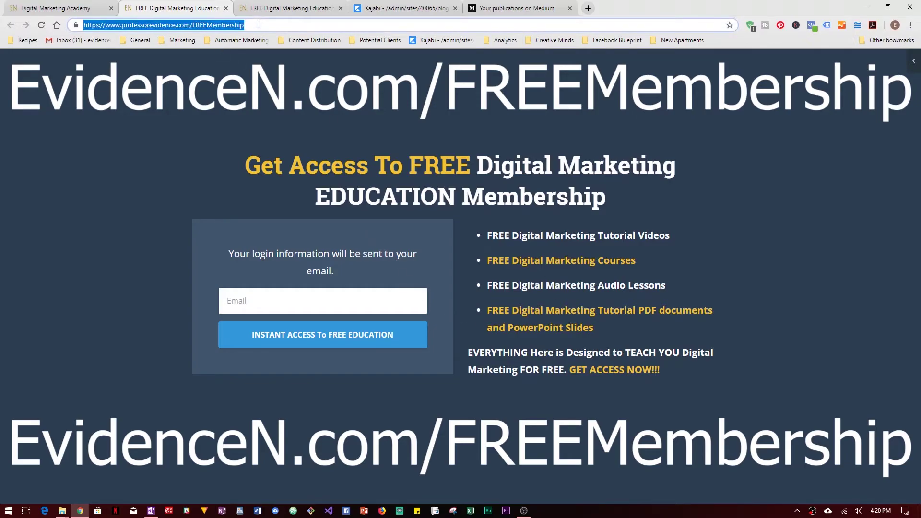
left_click(523, 199)
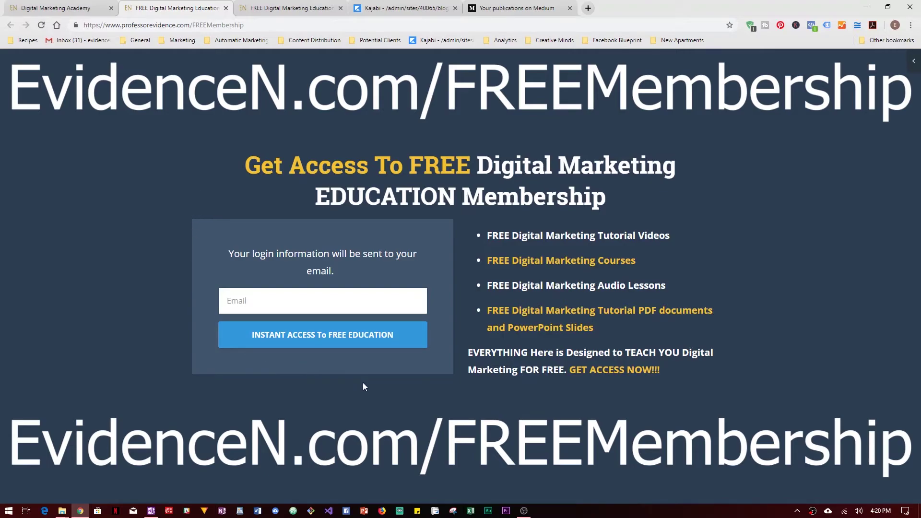
left_click(294, 303)
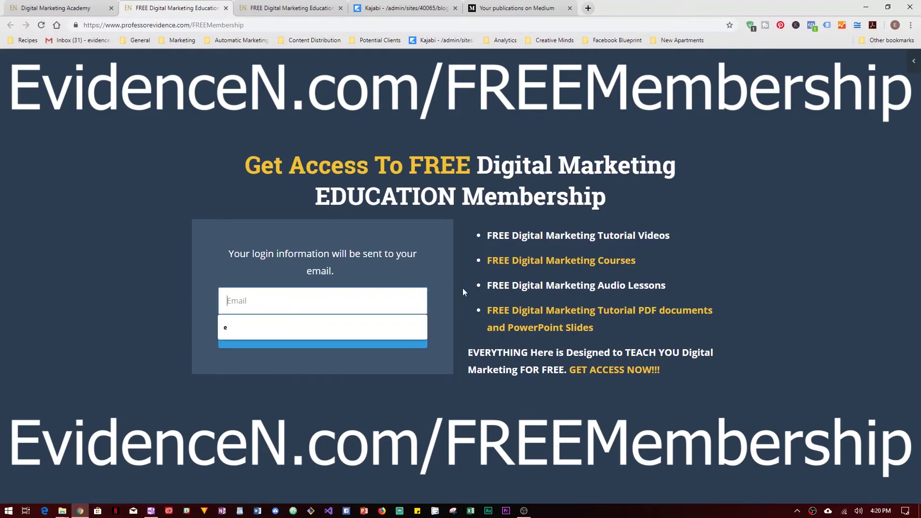
left_click(541, 286)
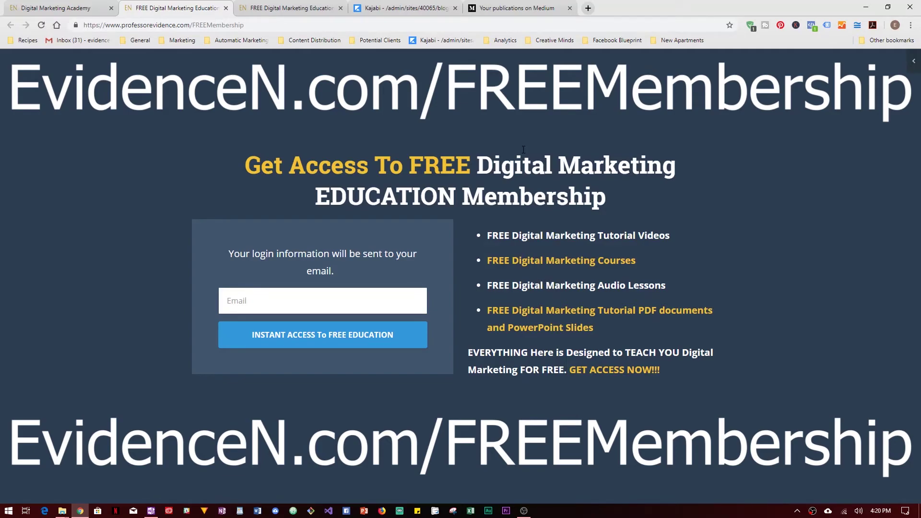
left_click(517, 9)
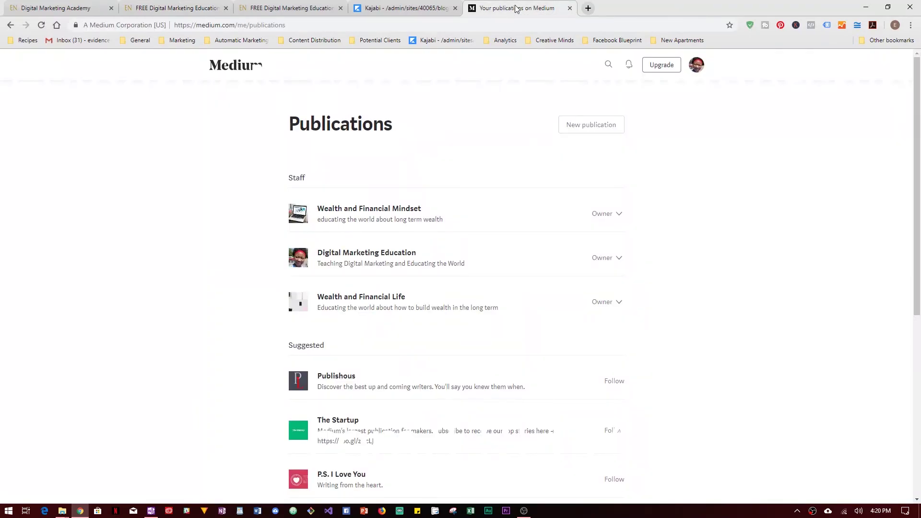